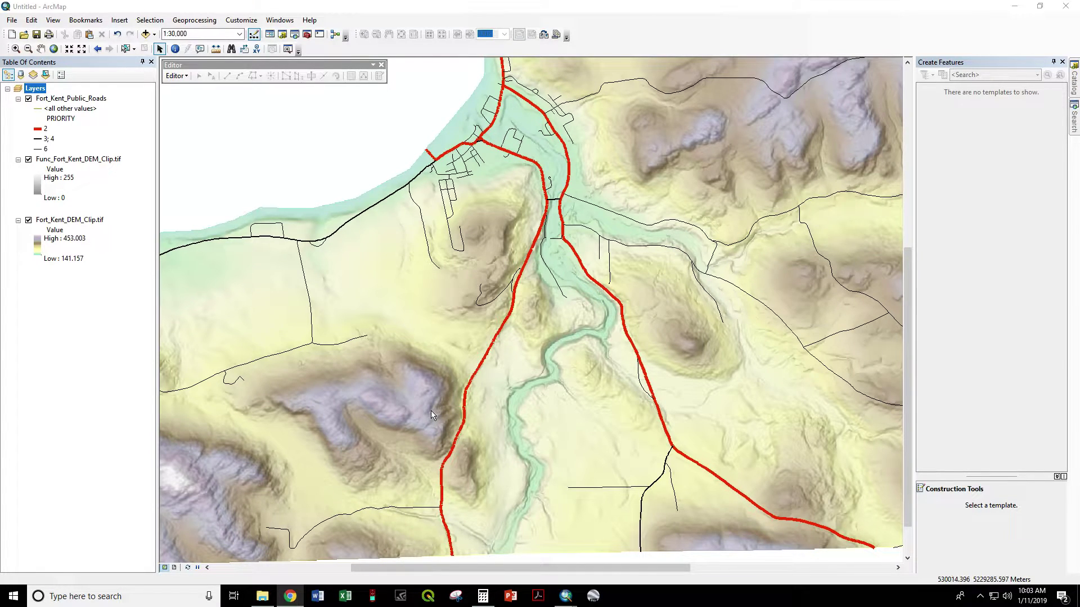
- Create a file geodatabase named Lab_5 in the Lab5 folder and make it the default geodatabase
left_click(1074, 84)
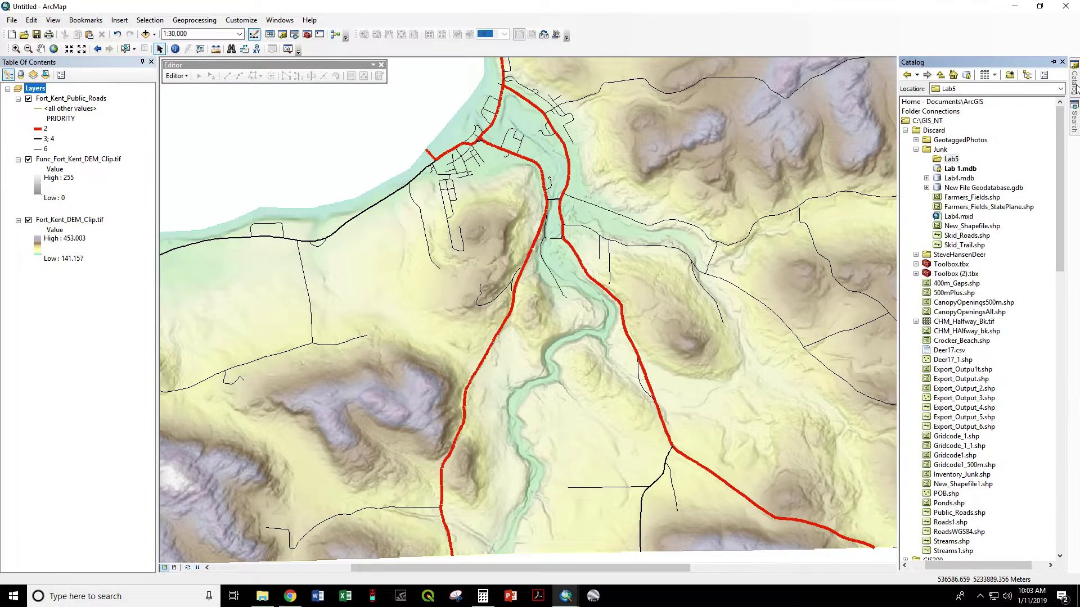
left_click(951, 160)
right_click(952, 162)
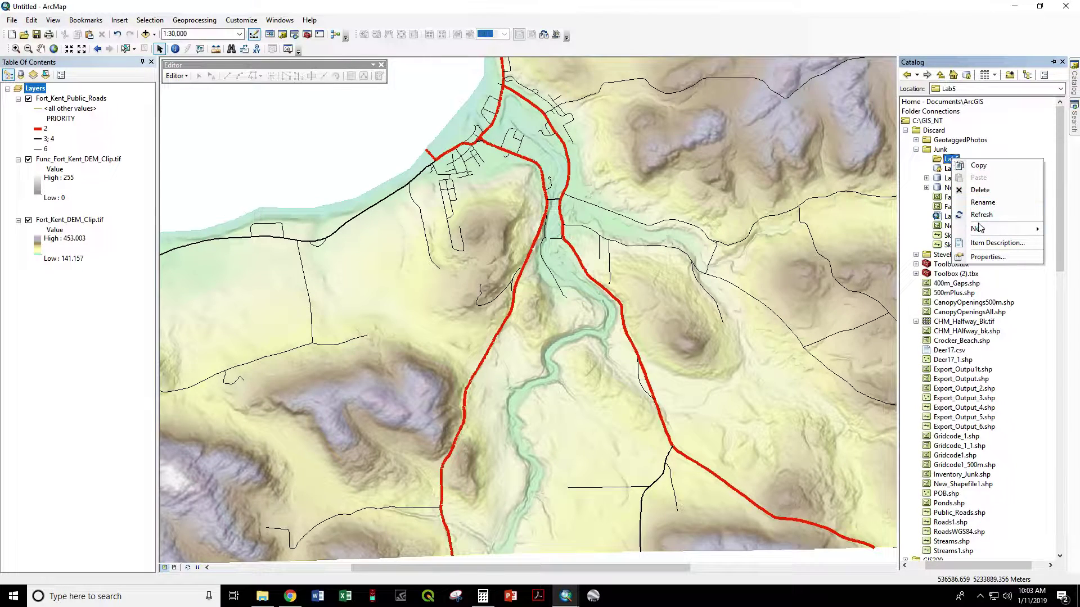
mouse_move(990, 229)
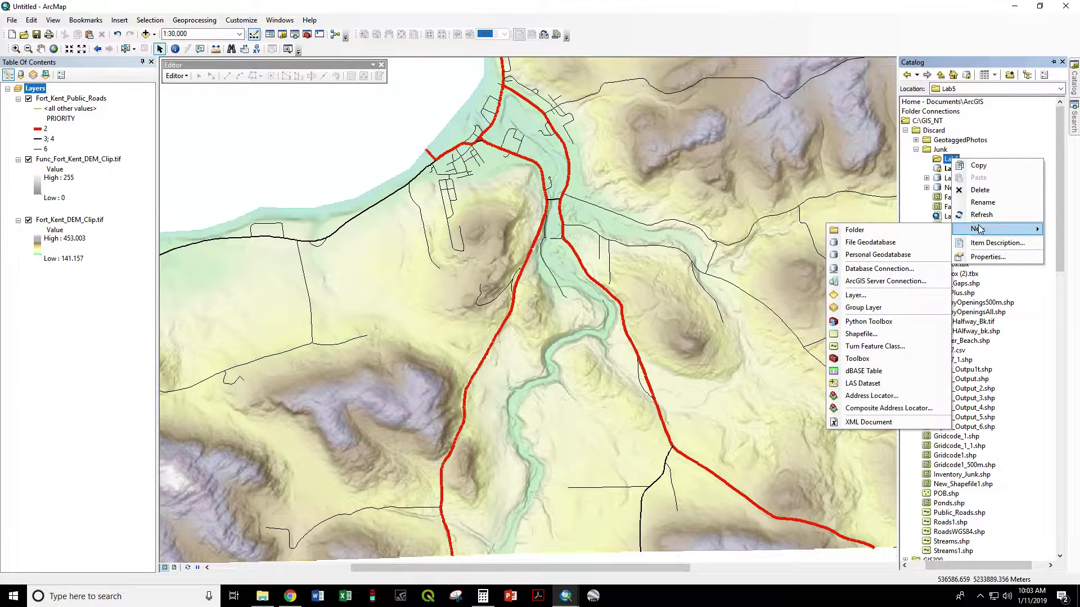
left_click(904, 244)
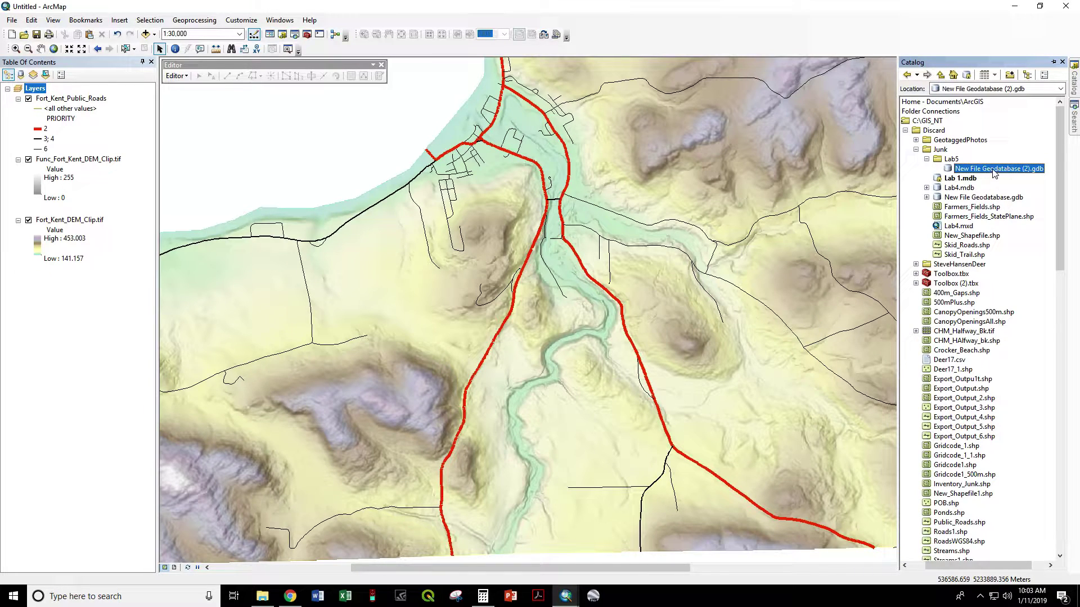
type("Lab_5")
key("Return")
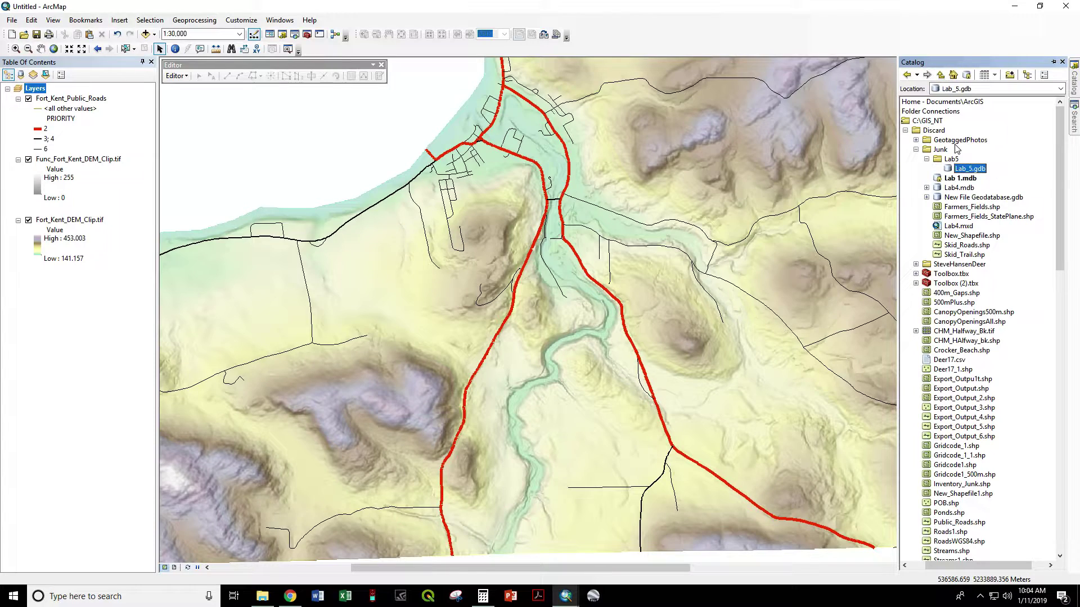
right_click(966, 169)
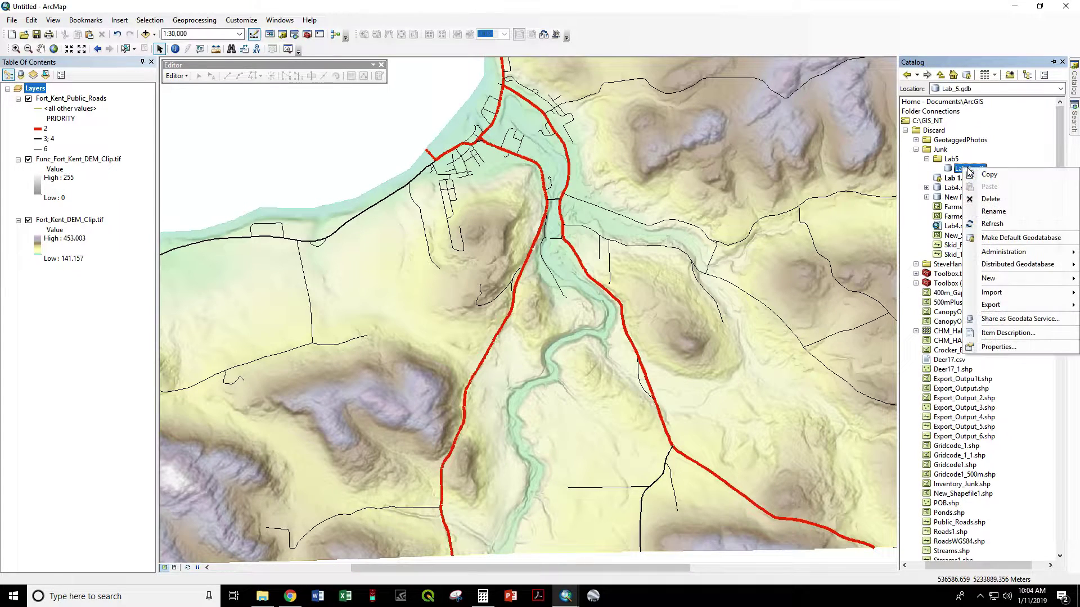
left_click(997, 237)
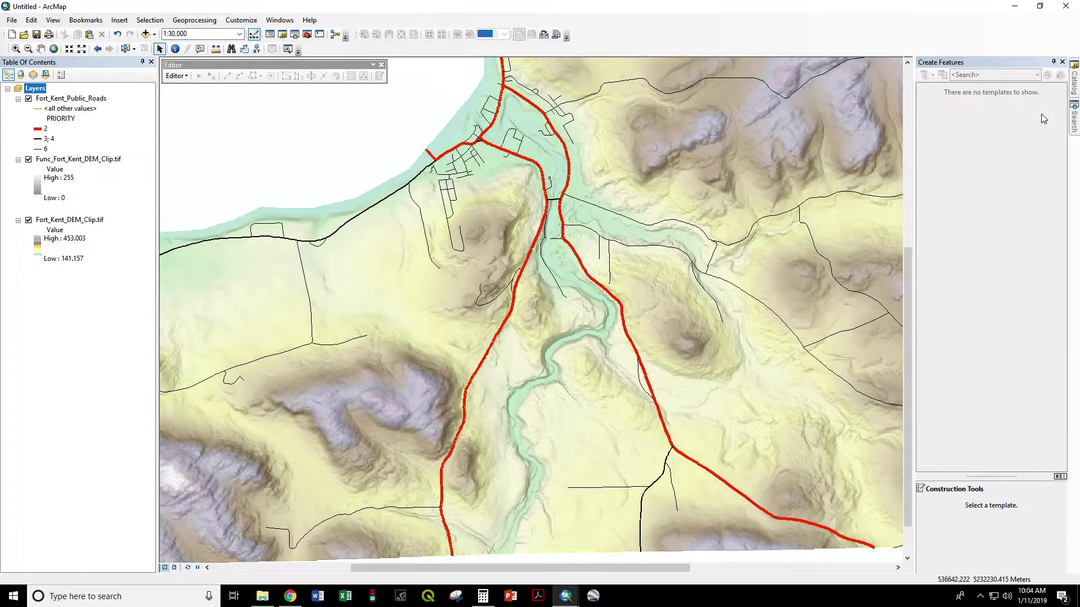
- Import the Fort_Kent_Public_Roads layer into Lab_5.gdb as a single feature class named Fort_Kent_Public_Roads_GDB
mouse_move(1075, 81)
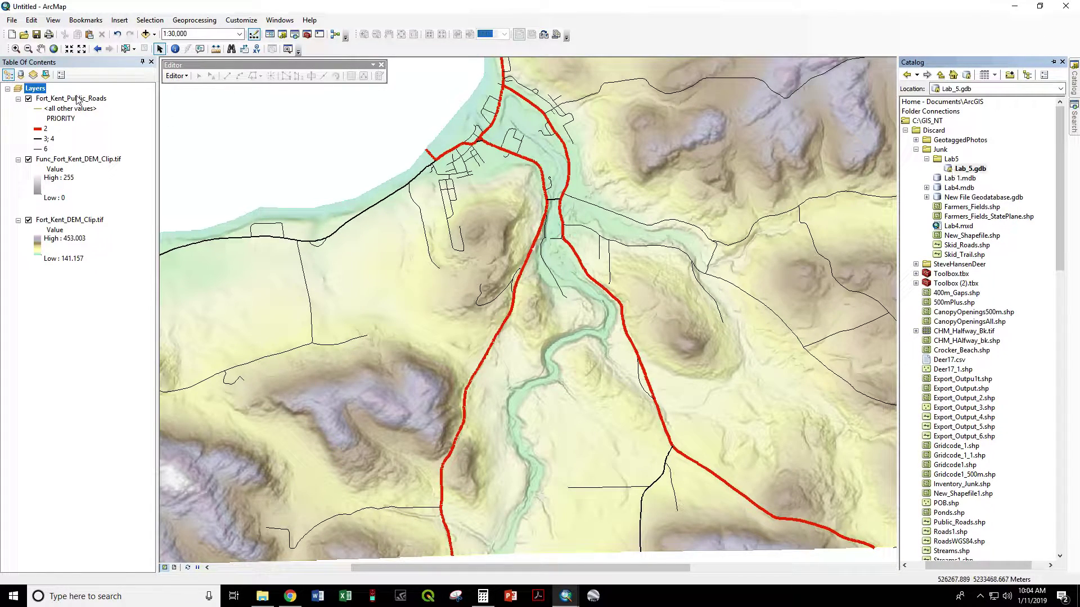
right_click(959, 171)
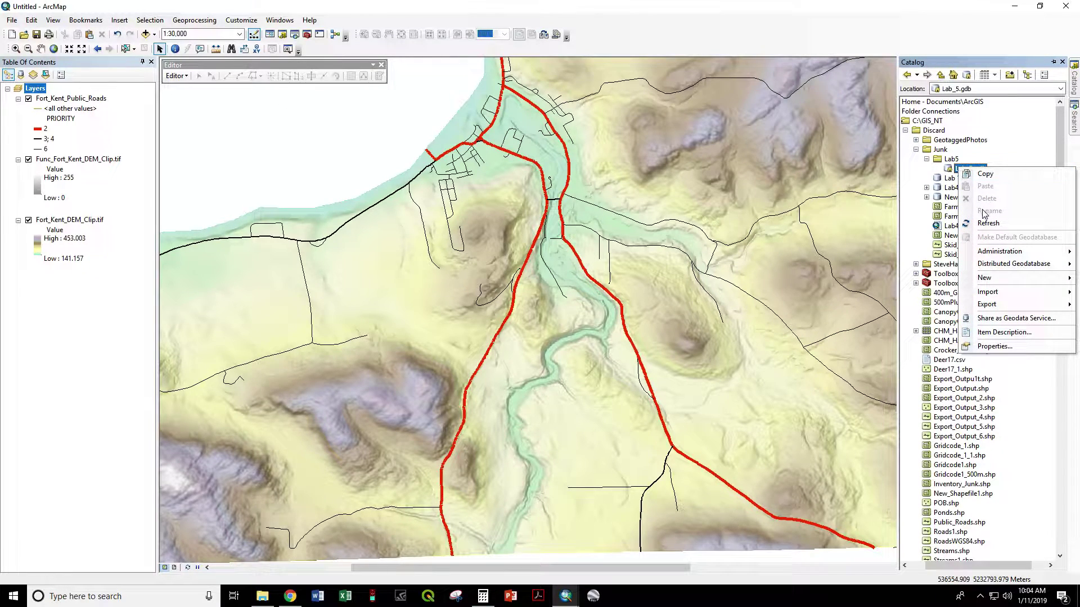
mouse_move(995, 296)
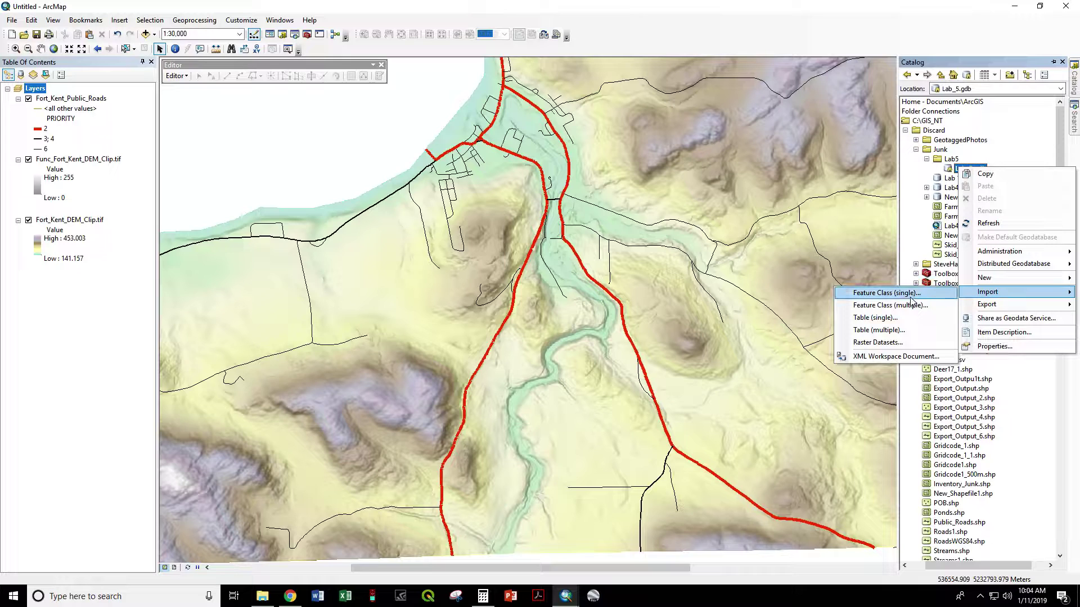
left_click(883, 293)
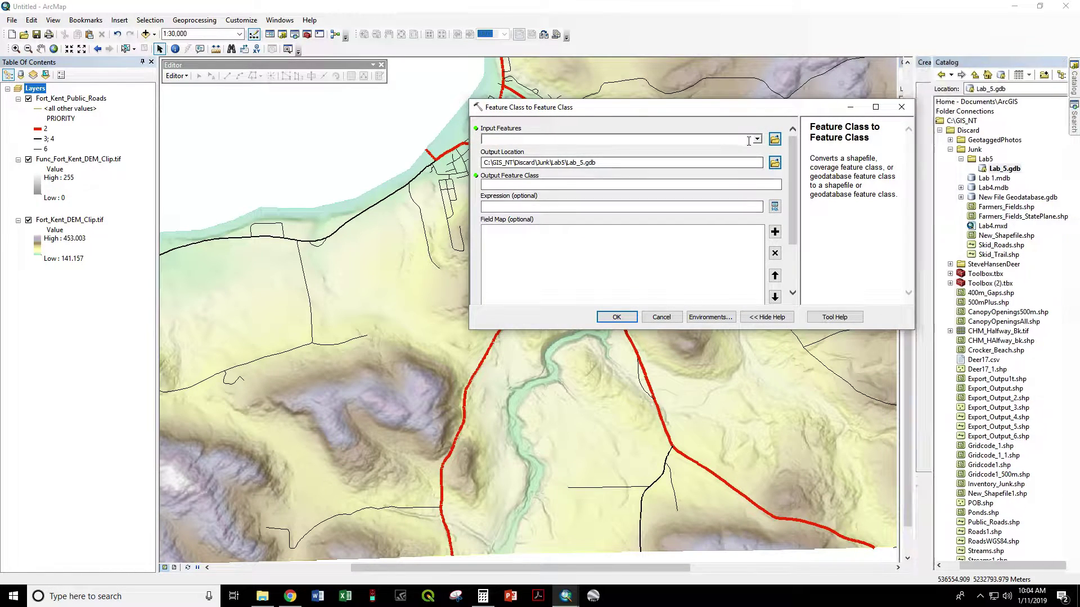
left_click(757, 139)
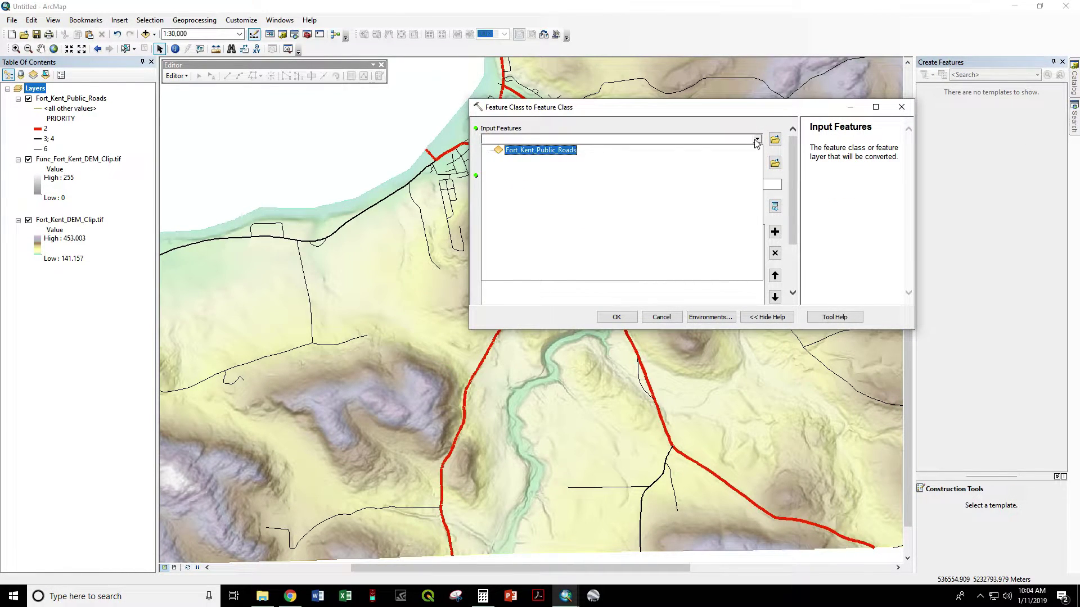
left_click(550, 151)
left_click(681, 184)
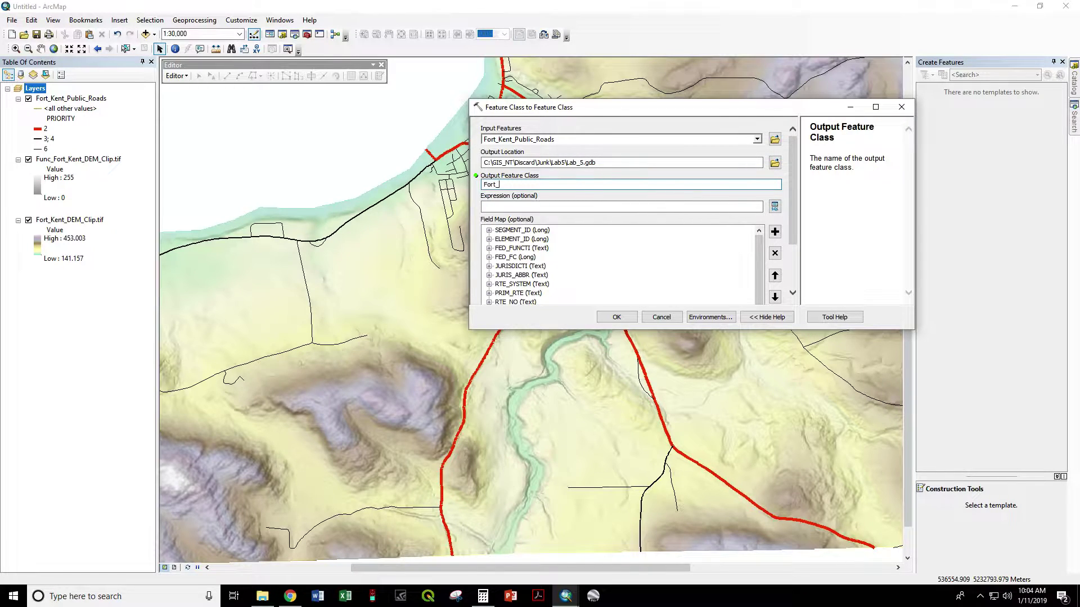
type("Fort_Kent_Public_Roads_GDB")
left_click(616, 317)
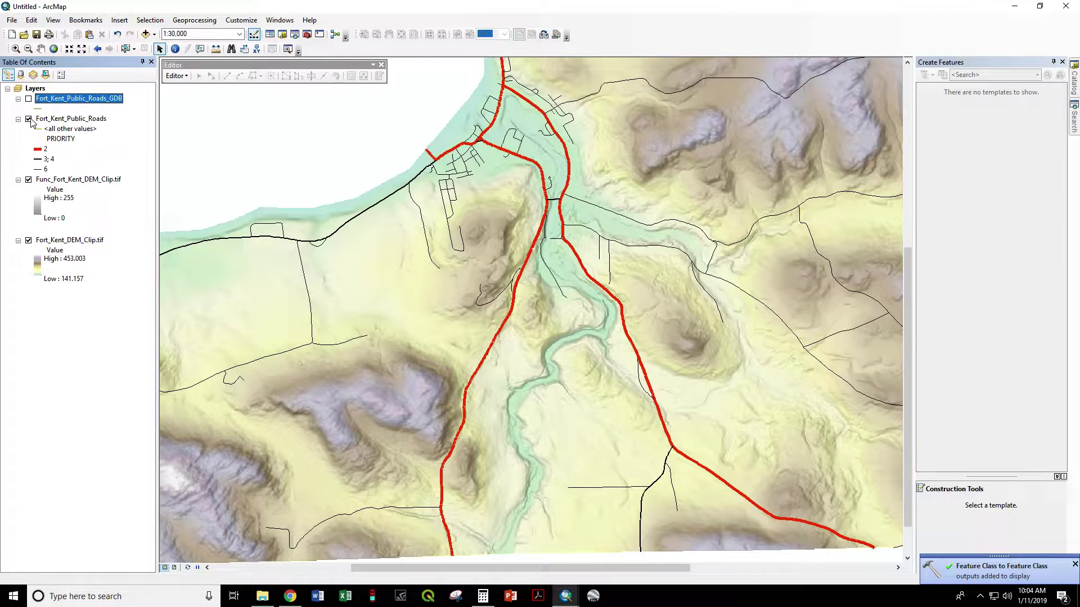
- Remove the original Fort_Kent_Public_Roads layer from the map and turn on the Fort_Kent_Public_Roads_GDB layer
right_click(44, 121)
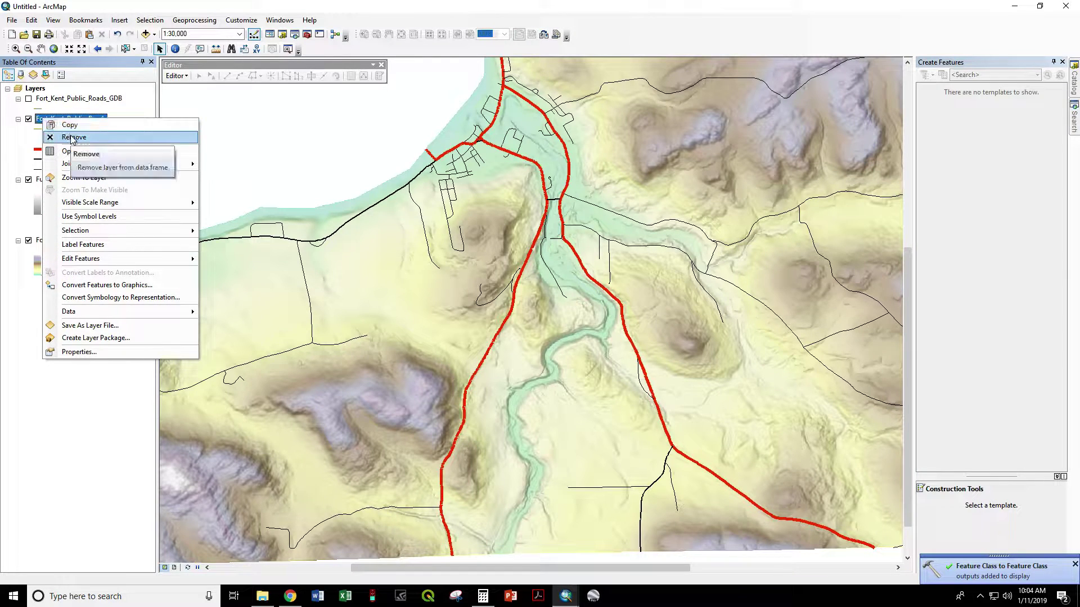
left_click(72, 138)
left_click(29, 99)
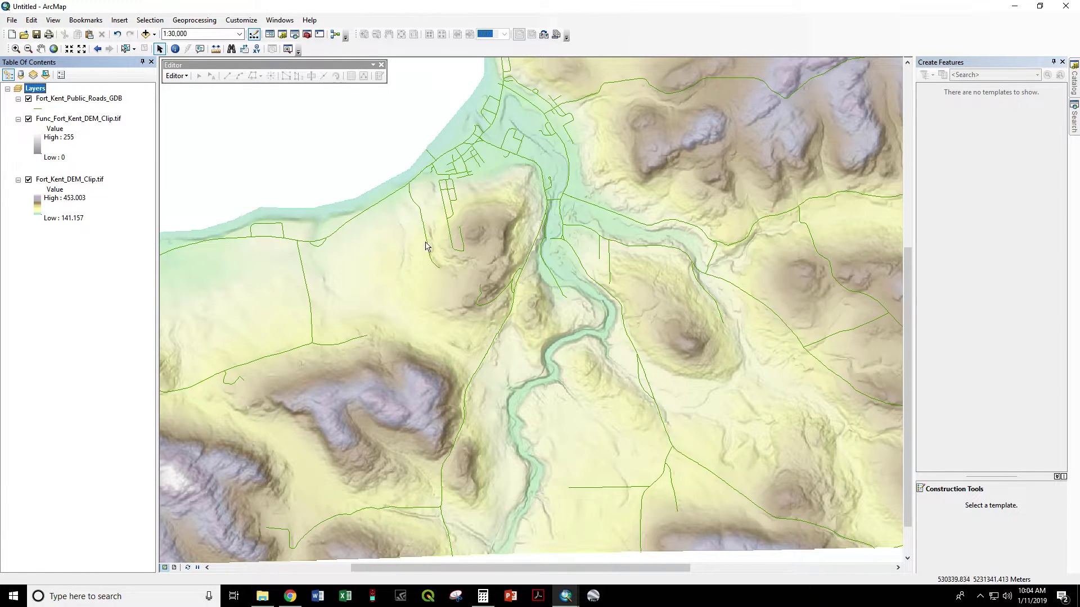
- Symbolize Fort_Kent_Public_Roads_GDB by unique values of the PRIORITY field, adding all values and excluding all other values
left_click(83, 102)
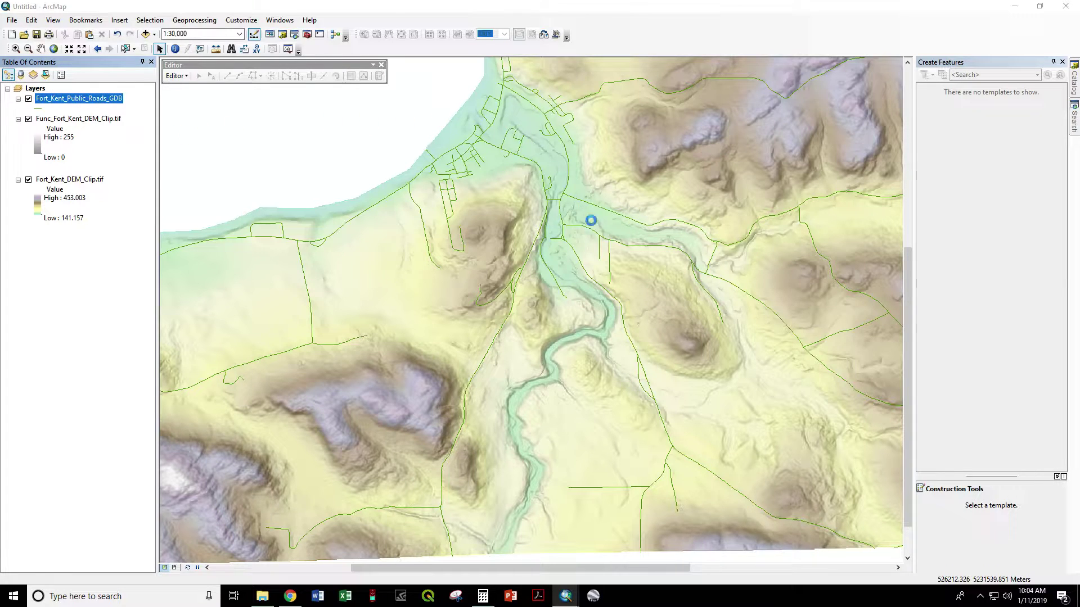
double_click(50, 98)
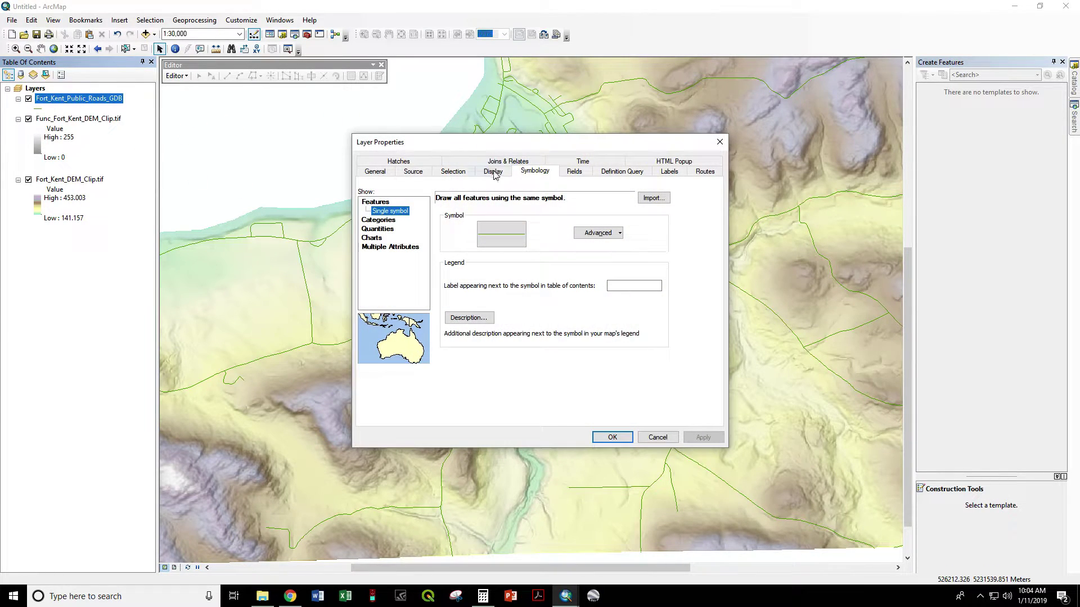
left_click(378, 220)
left_click(498, 221)
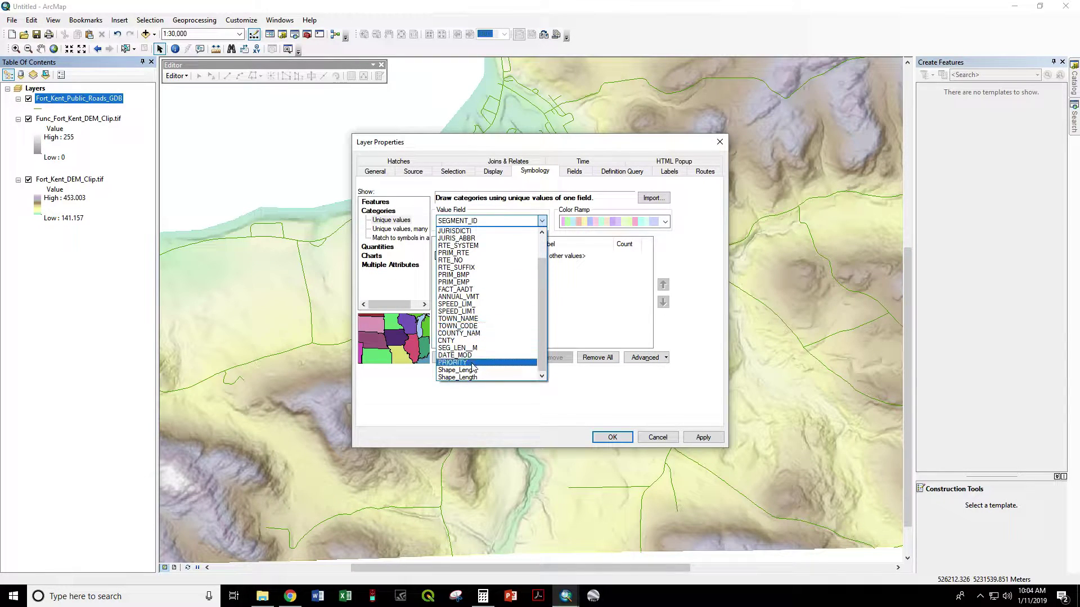
left_click(473, 363)
left_click(456, 357)
left_click(439, 256)
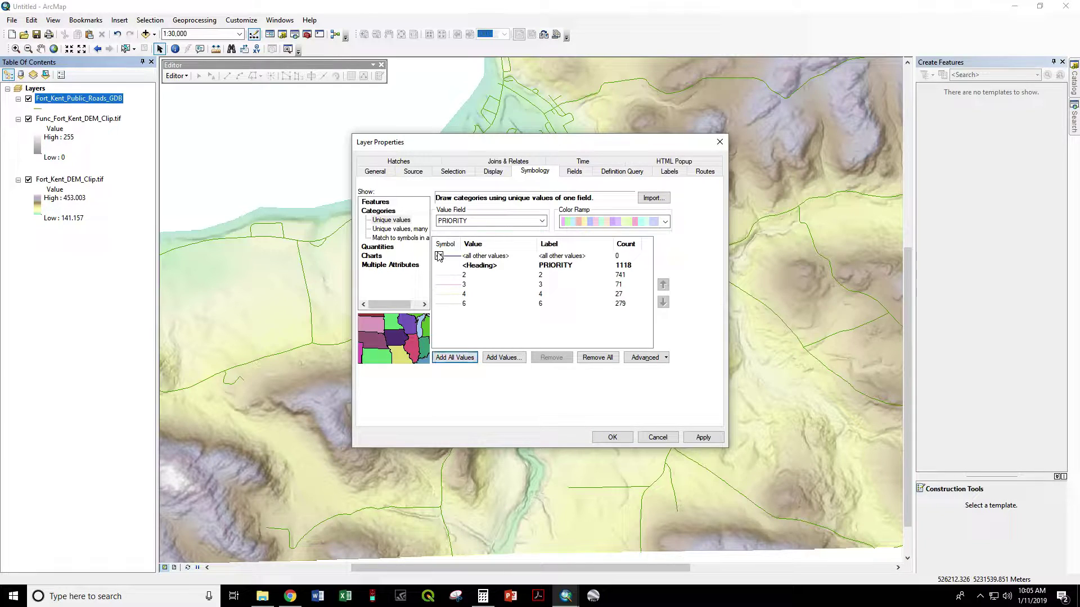
- Assign the Highway symbol to priority 2, and group priorities 3 and 4 under the Major Road symbol
double_click(456, 276)
double_click(633, 208)
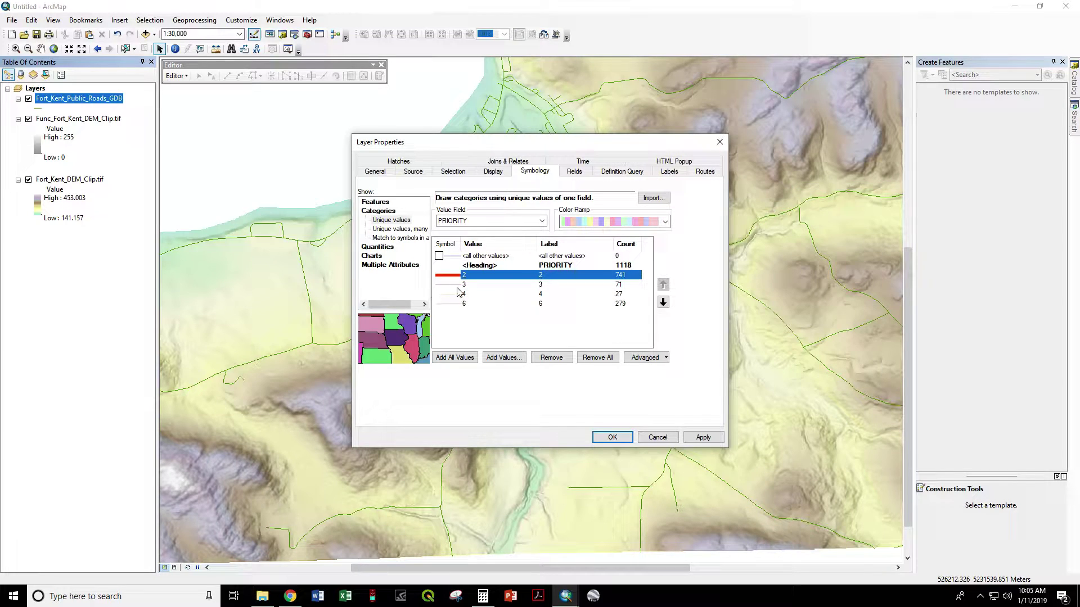
left_click(463, 284)
left_click(466, 293, "shift")
right_click(467, 292)
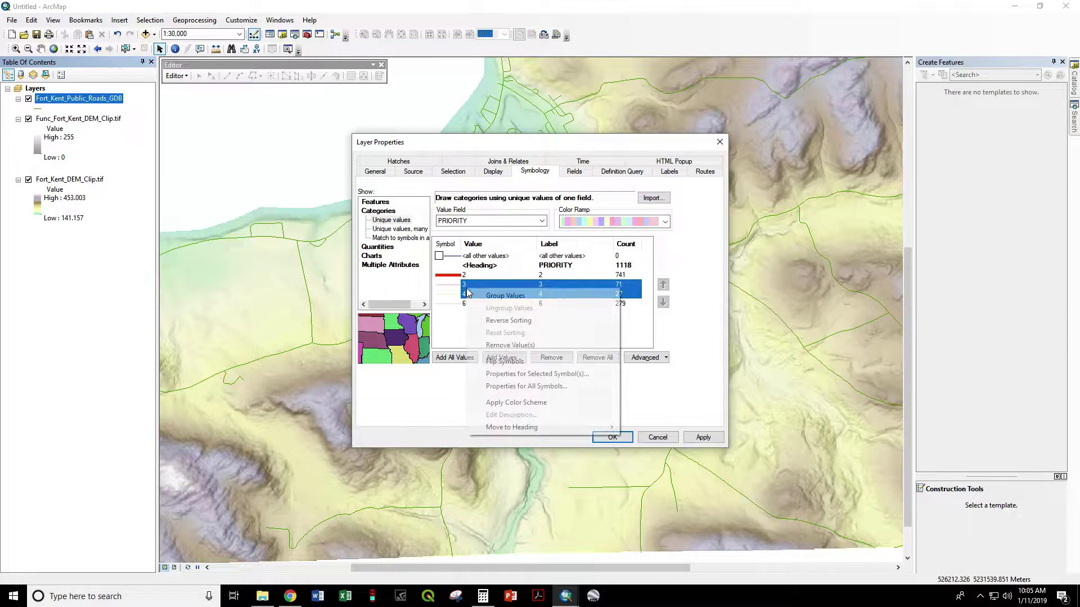
left_click(467, 293)
double_click(459, 285)
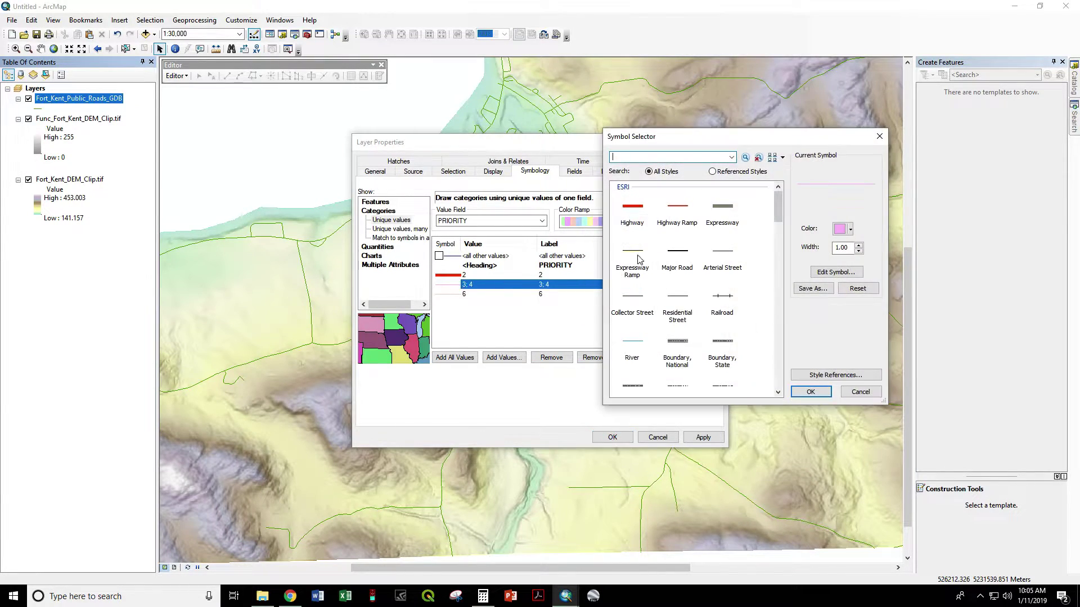
double_click(678, 253)
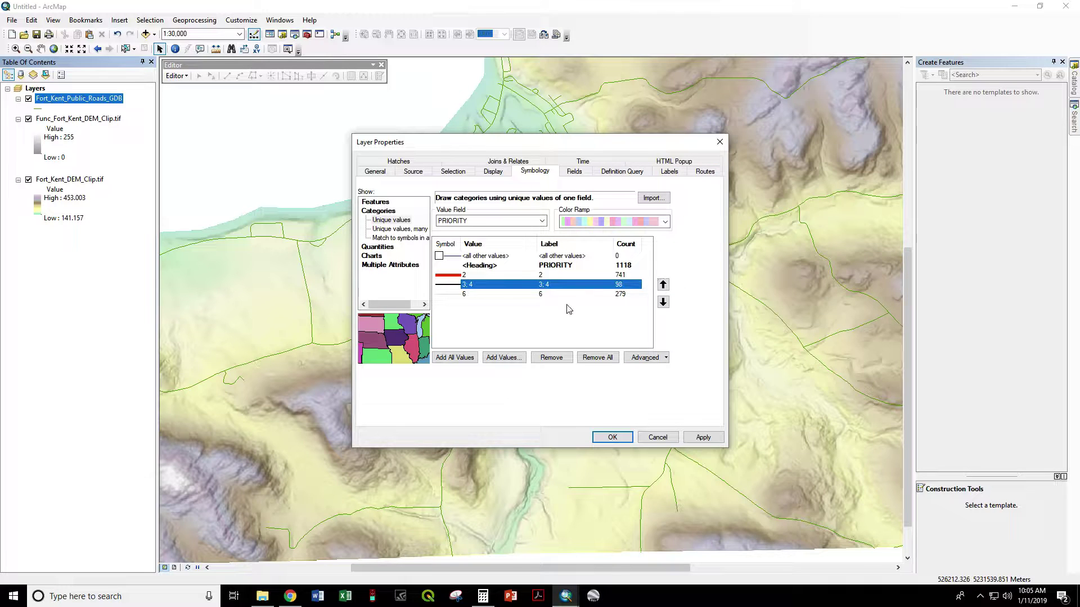
- Assign the Arterial Street symbol to priority 6 and apply the road symbology to the layer
double_click(462, 294)
double_click(727, 257)
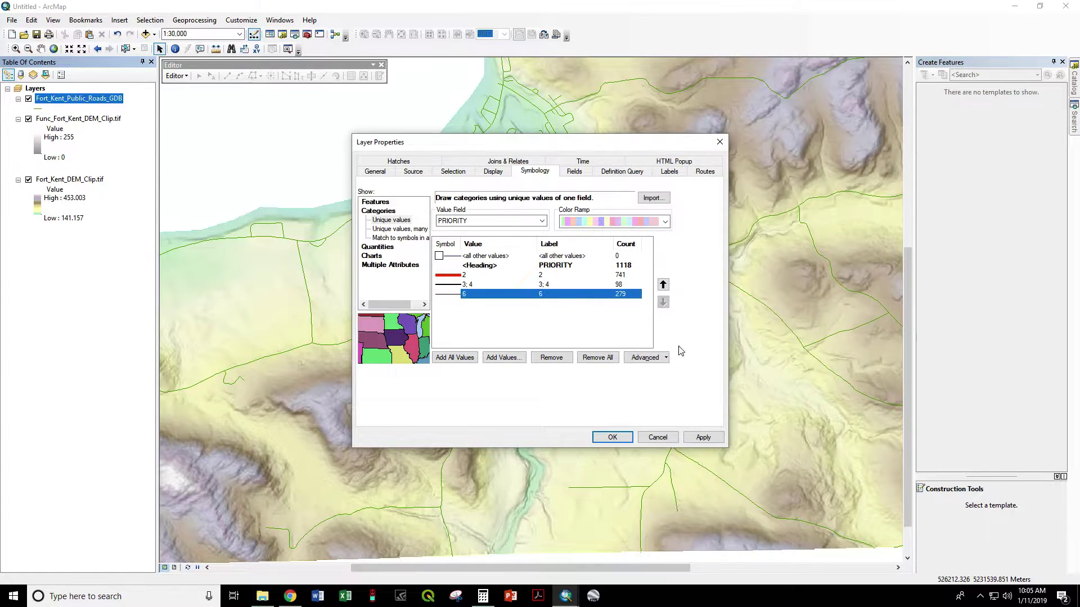
left_click(611, 439)
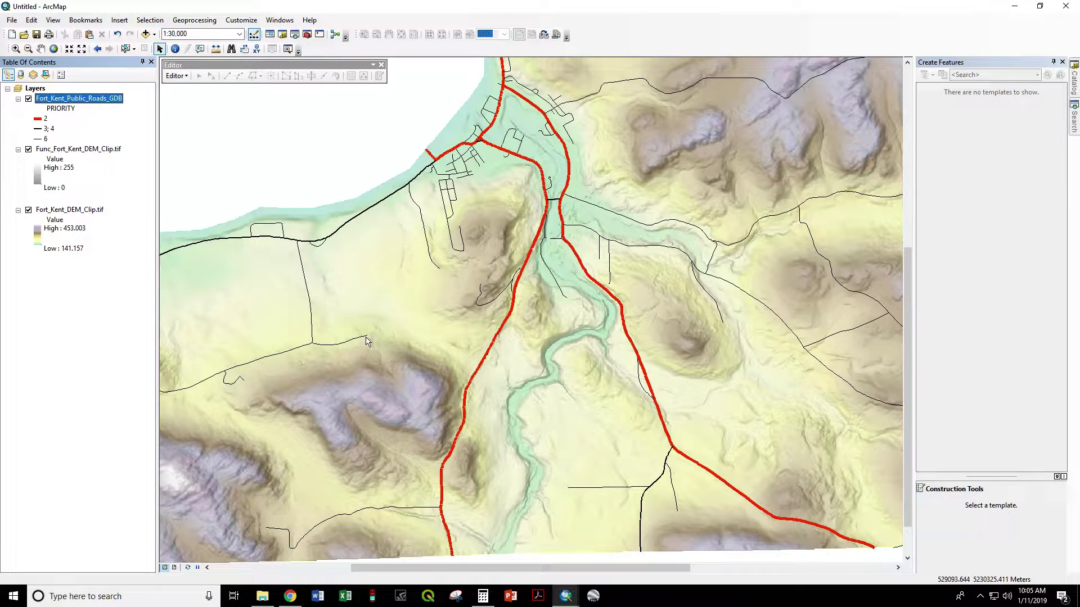
- Start an edit session on the Fort_Kent_Public_Roads_GDB layer
right_click(81, 103)
mouse_move(149, 240)
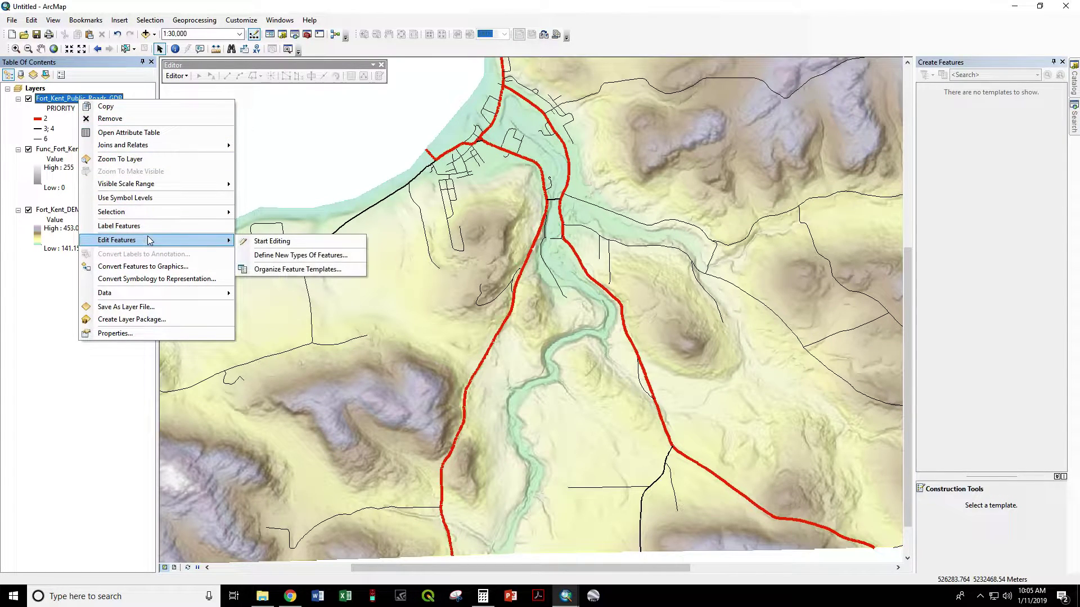
left_click(289, 245)
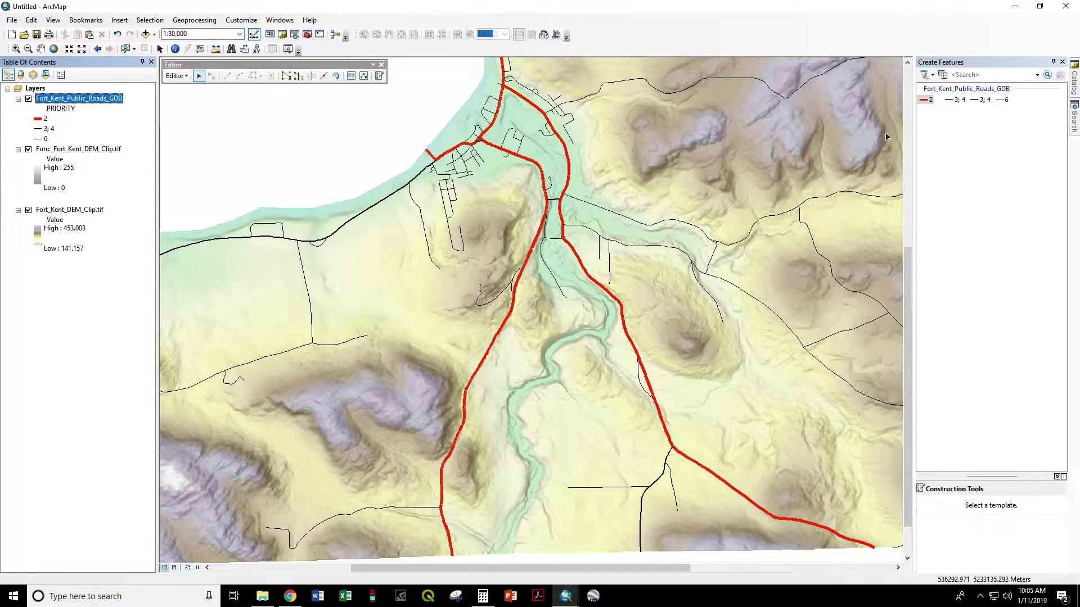
- Draw a three-segment priority 6 road from the dead-end road's endpoint north of the purple ridge to the western red highway
left_click(982, 100)
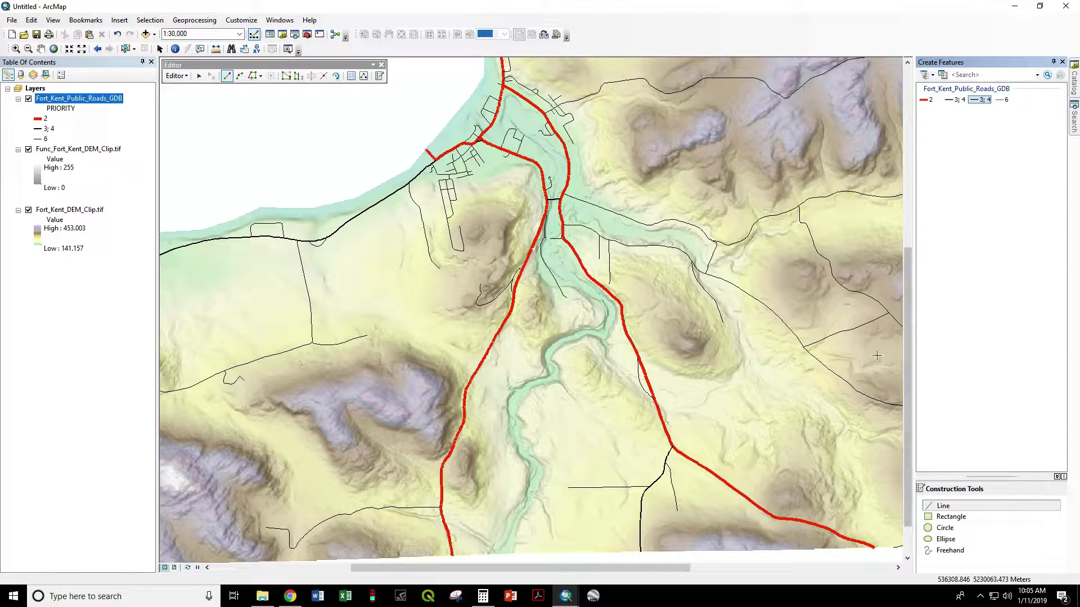
left_click(1006, 99)
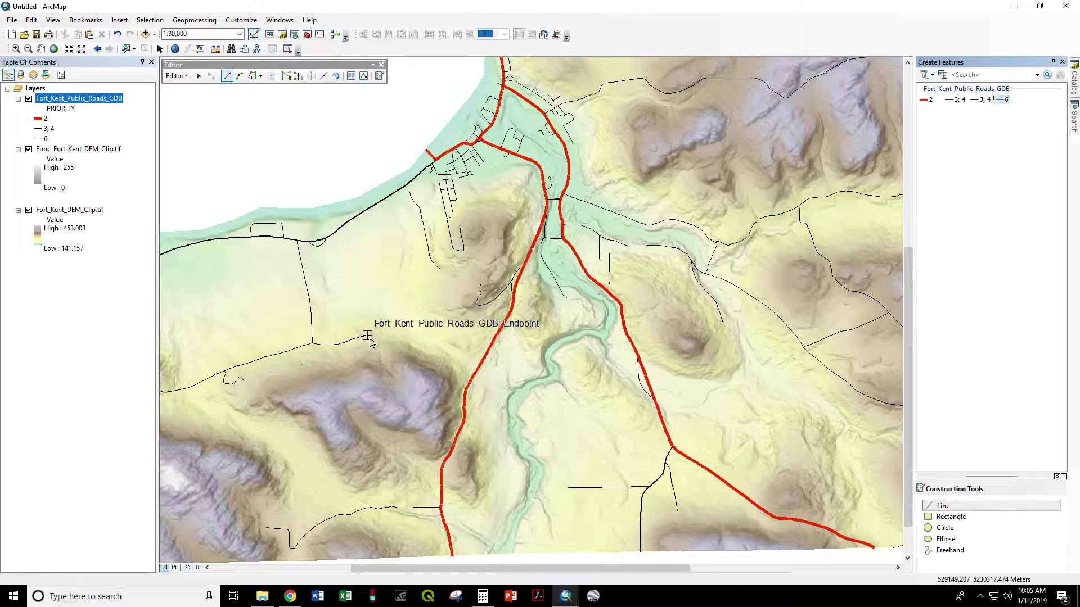
left_click(367, 336)
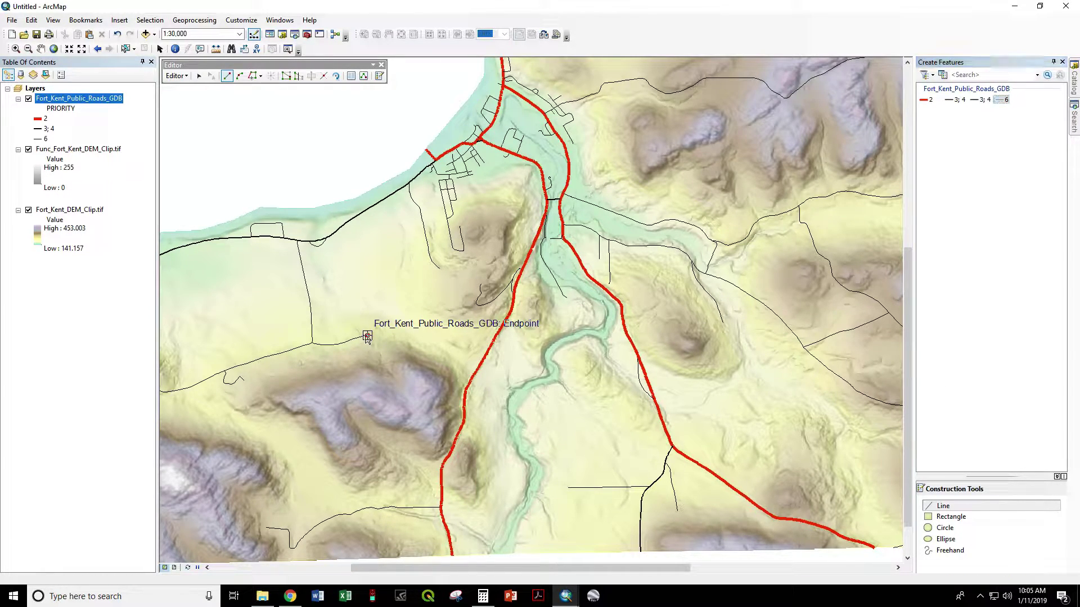
left_click(400, 344)
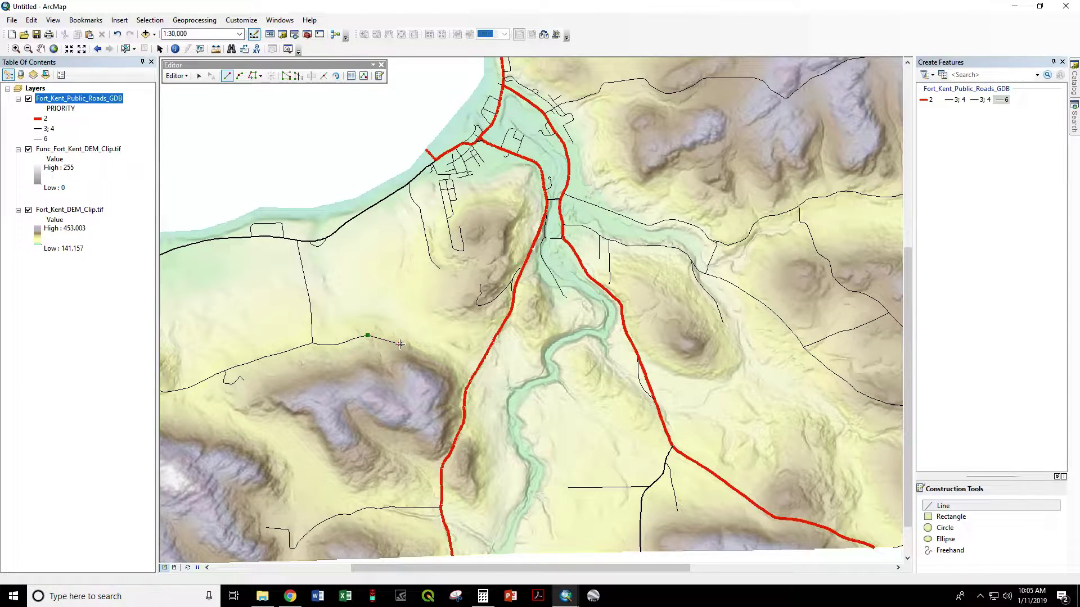
left_click(446, 366)
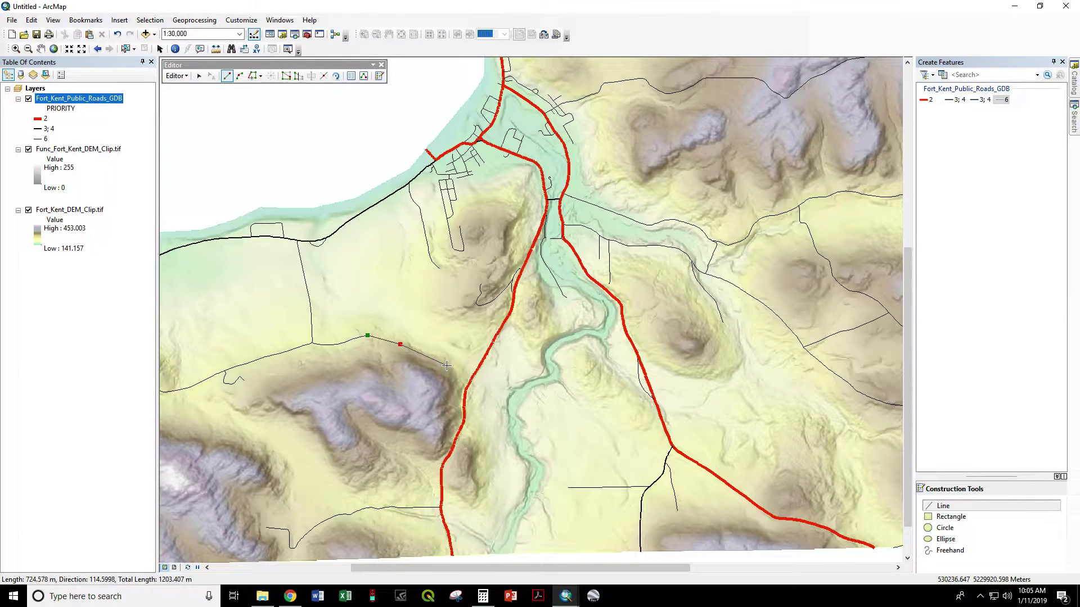
double_click(465, 388)
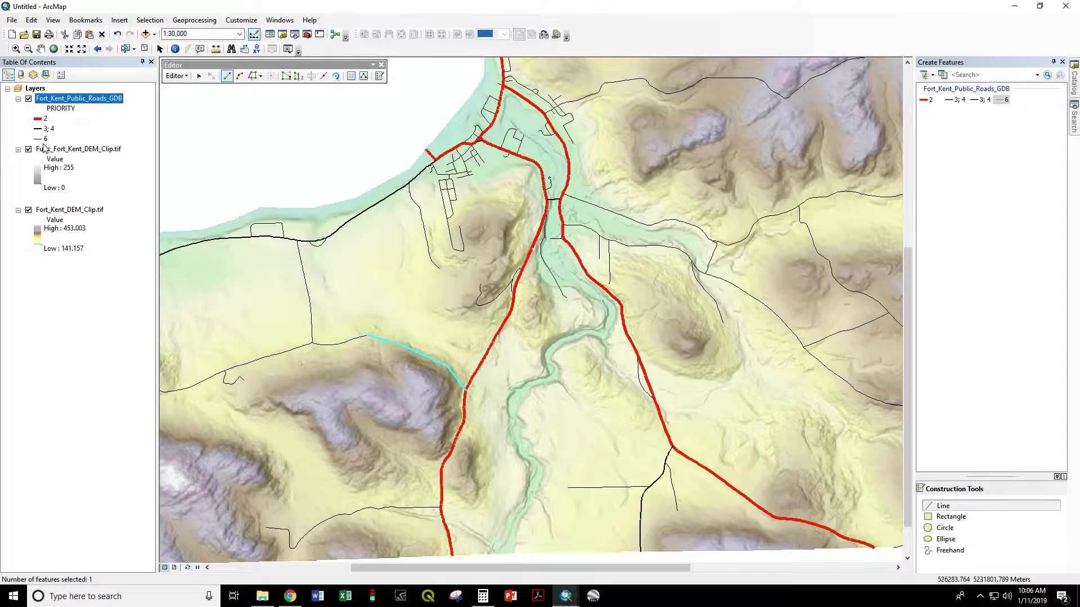
- Stop the edit session and save the edits to the roads layer
left_click(174, 76)
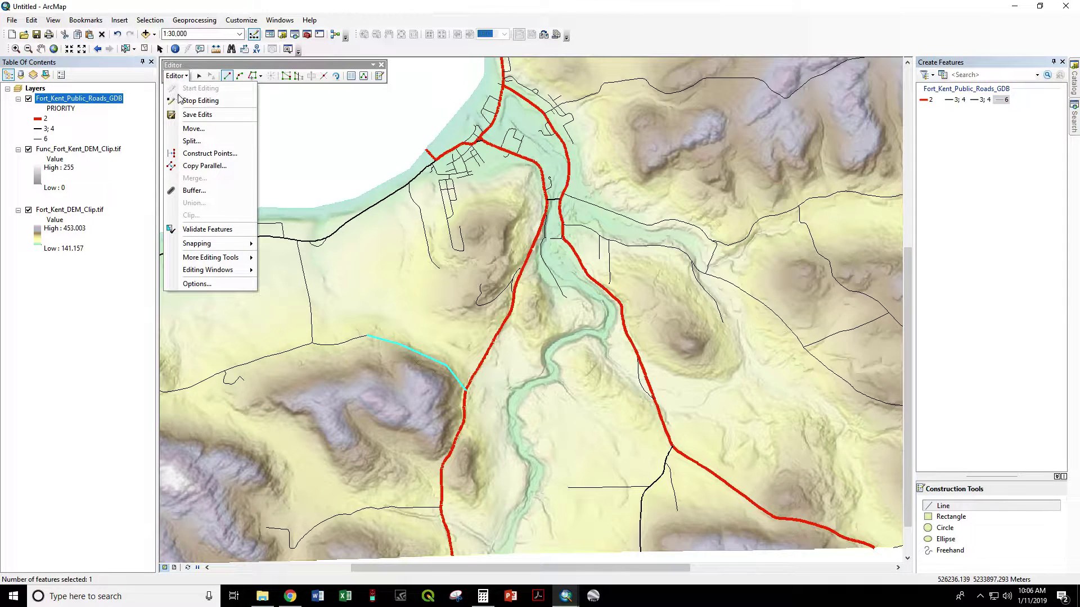
left_click(181, 101)
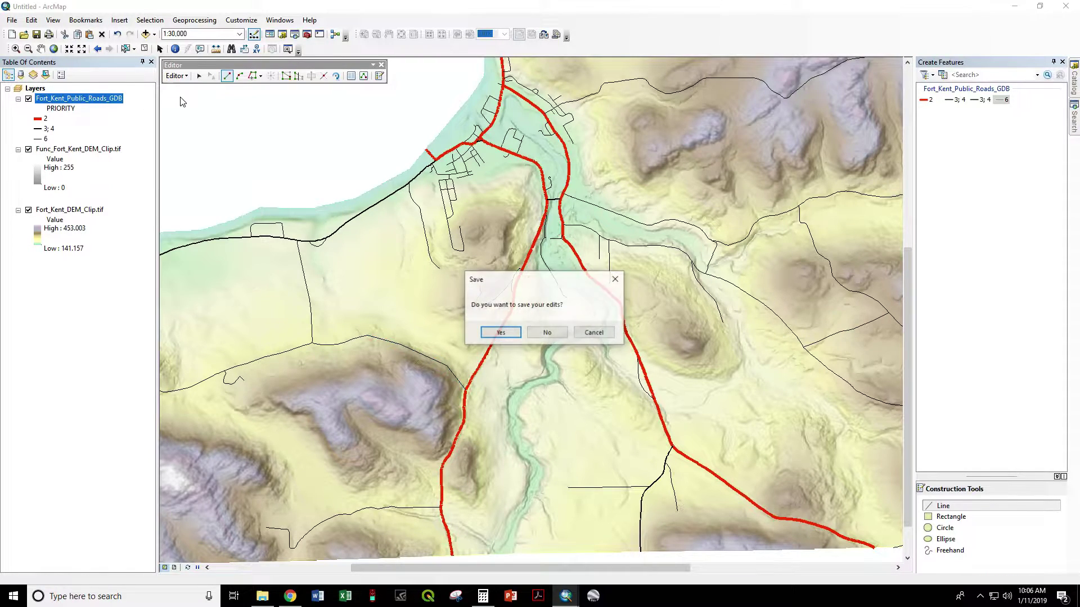
left_click(500, 333)
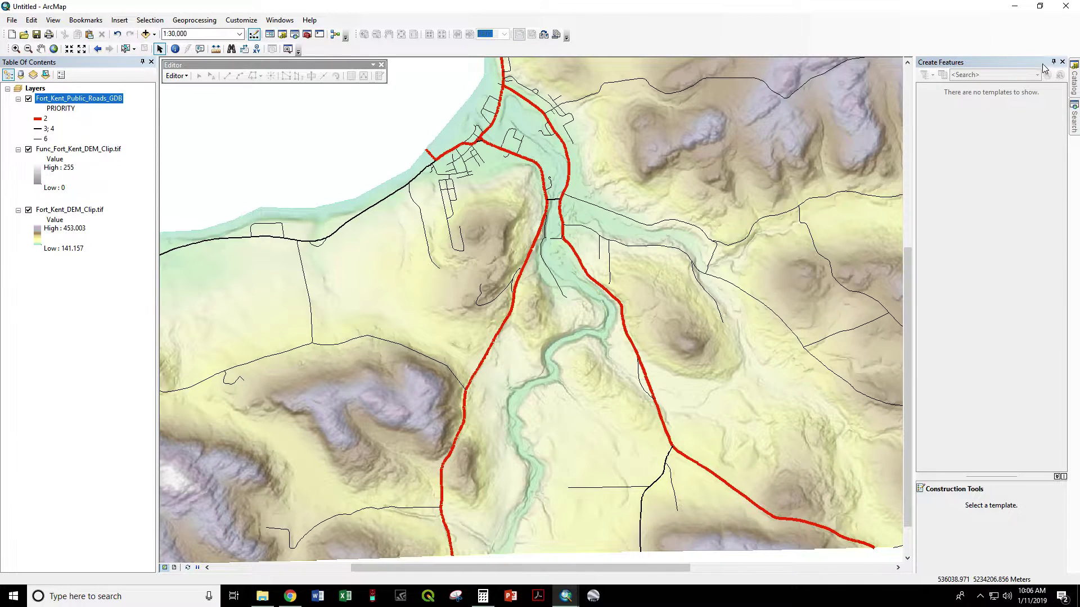
- Search the geoprocessing tools for slope and open the Spatial Analyst Slope tool
left_click(1074, 118)
left_click(972, 107)
type("sl")
key("Return")
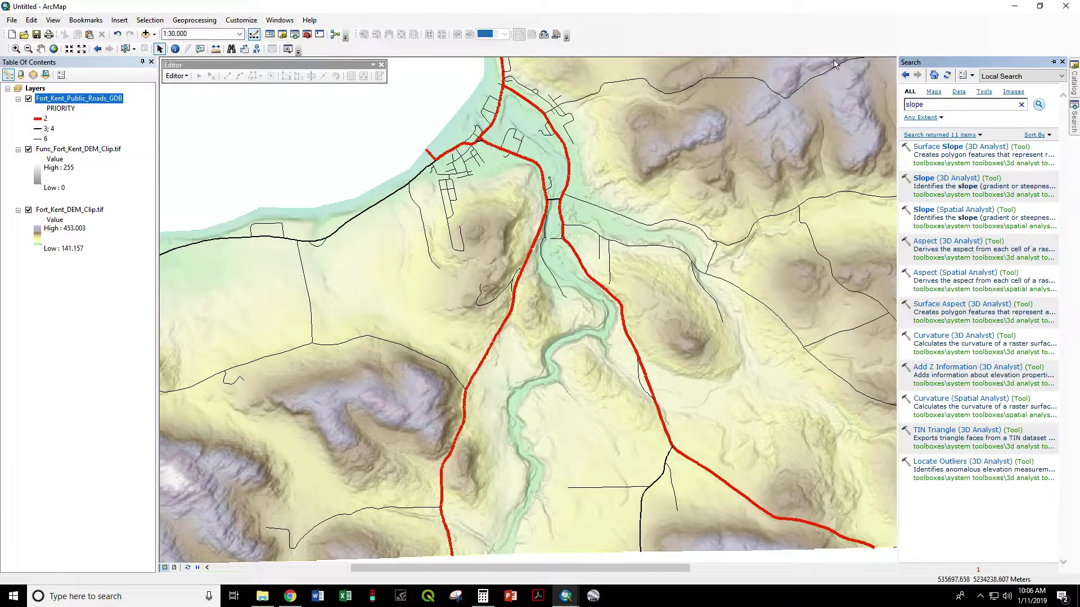
left_click(944, 216)
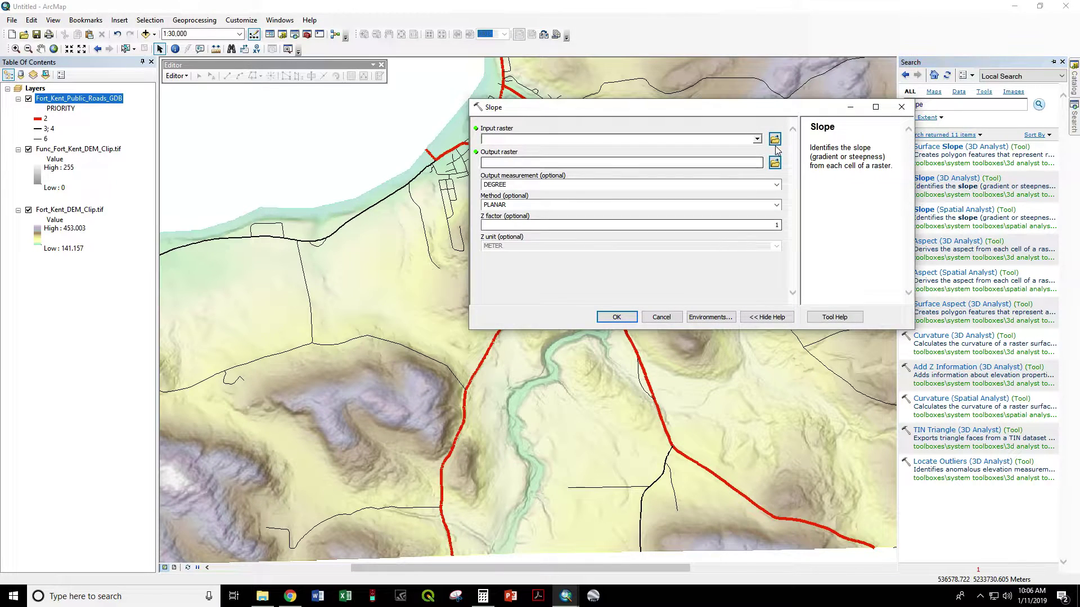
- Generate a slope raster from Fort_Kent_DEM_Clip.tif with PERCENT_RISE as the output measurement, and display it on the map
left_click(757, 139)
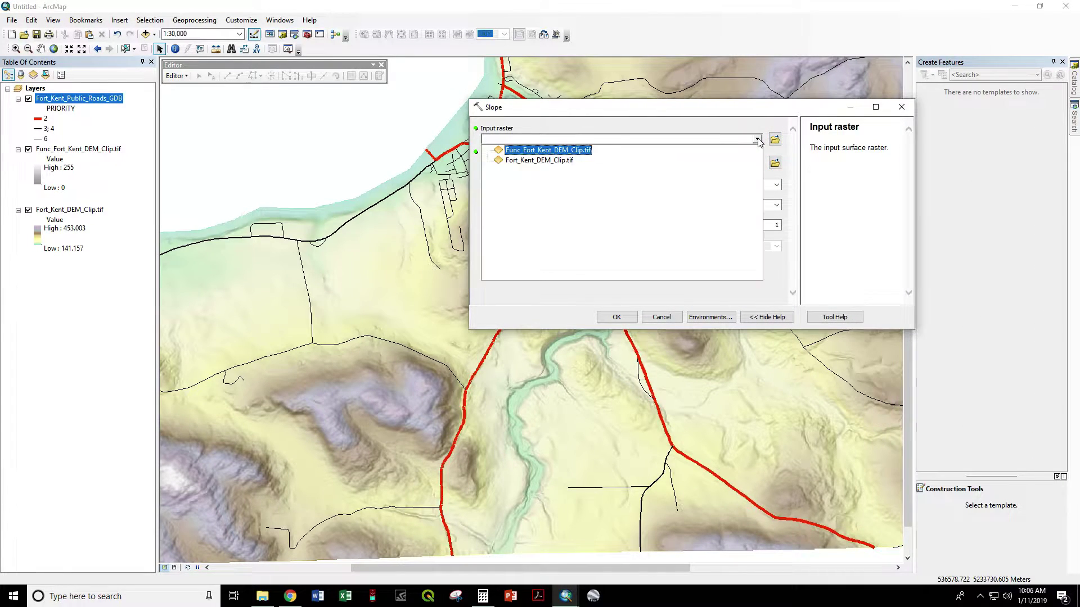
left_click(539, 160)
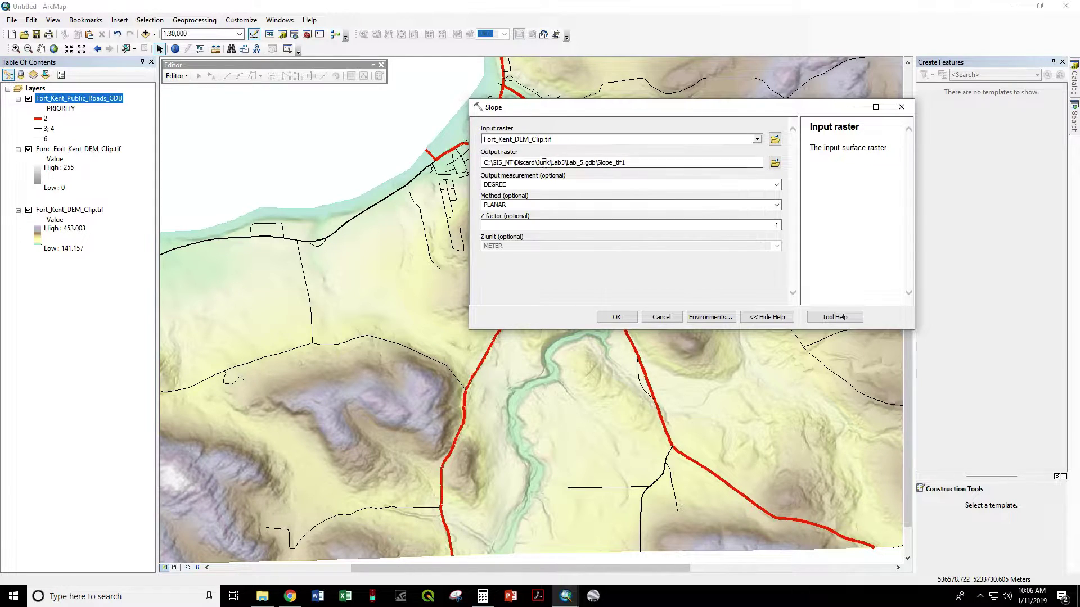
left_click(775, 187)
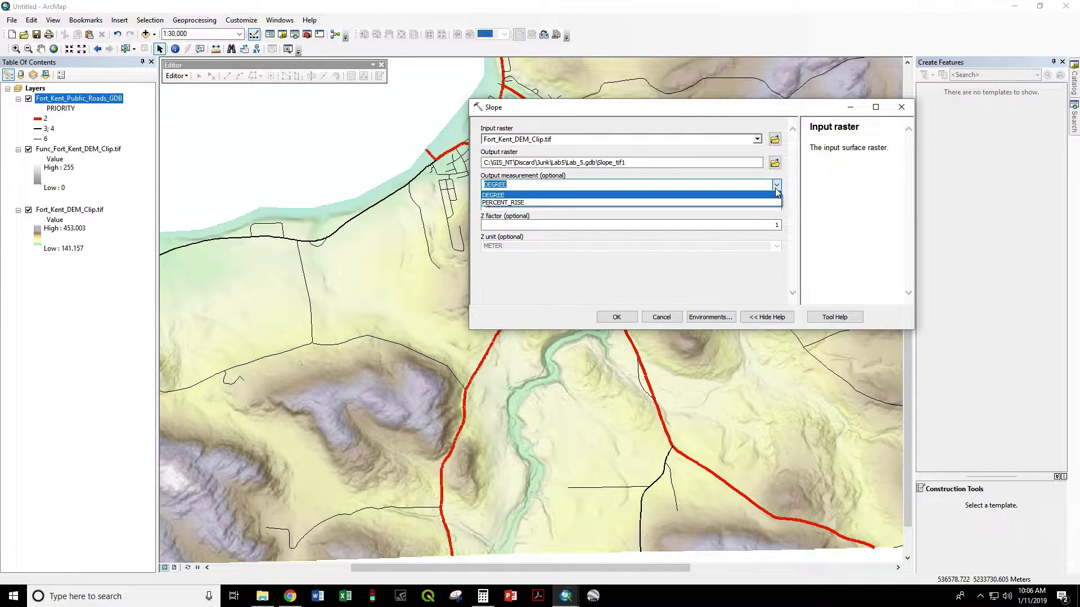
left_click(508, 204)
left_click(617, 316)
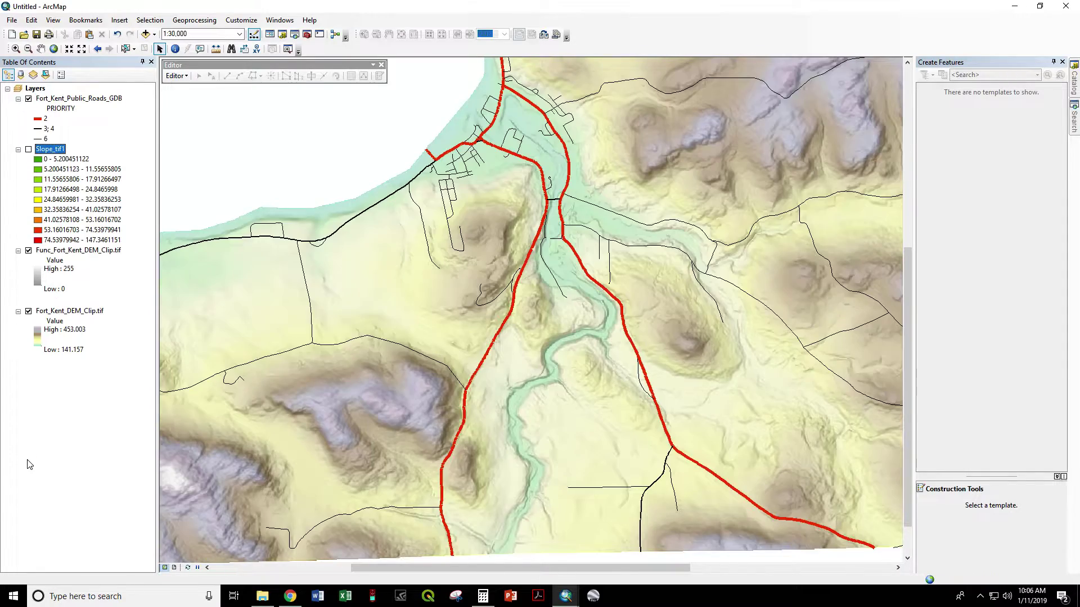
left_click(28, 149)
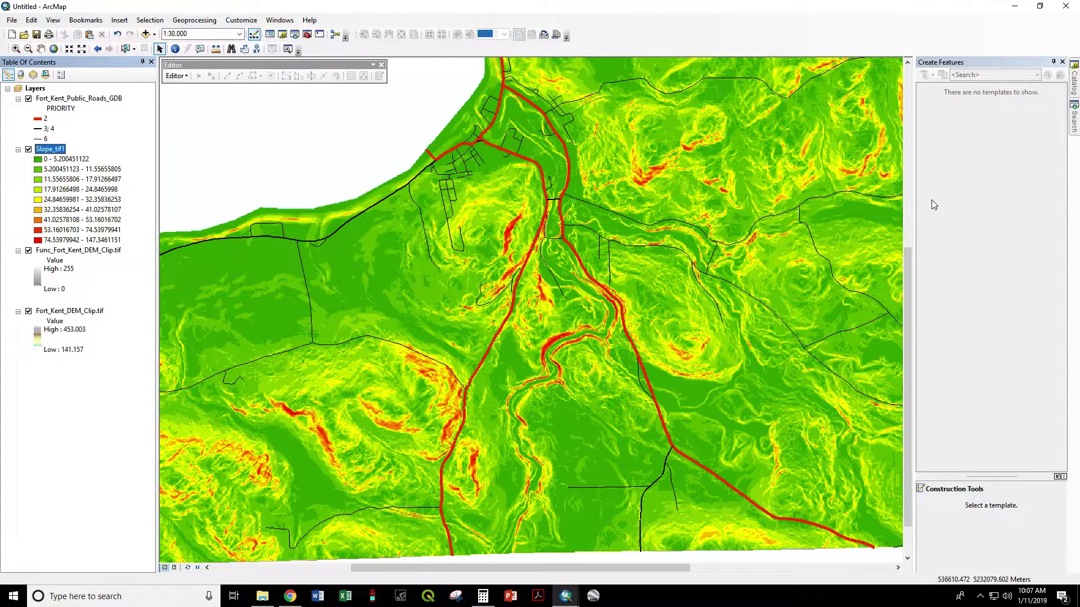
- Find the 3D Analyst Reclassify tool by searching for reclassify, open it and set Slope_tif1 as the input raster
mouse_move(1075, 83)
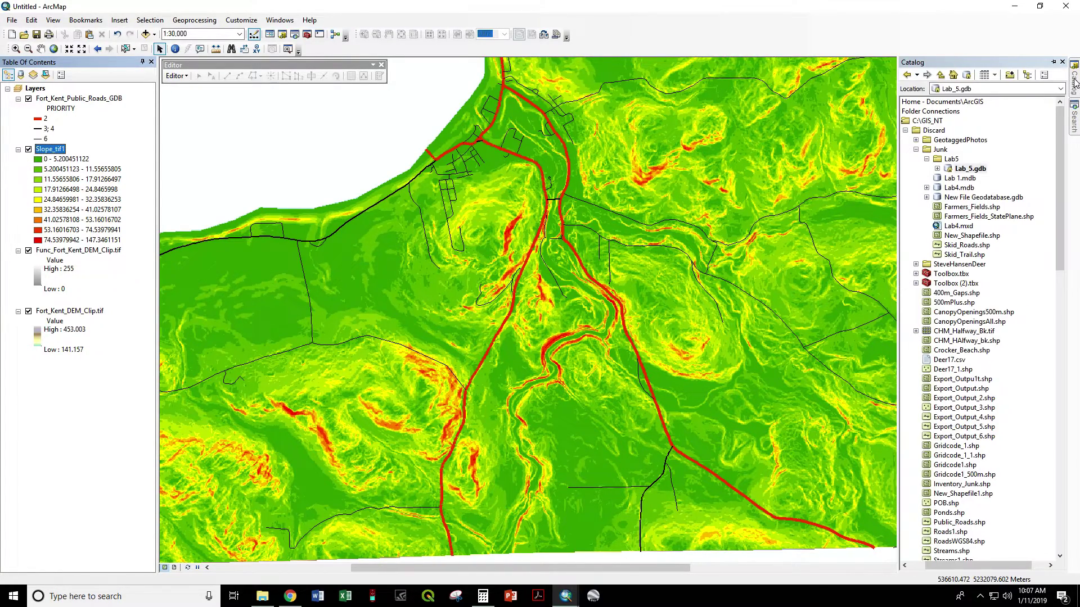
mouse_move(1070, 116)
left_click(991, 108)
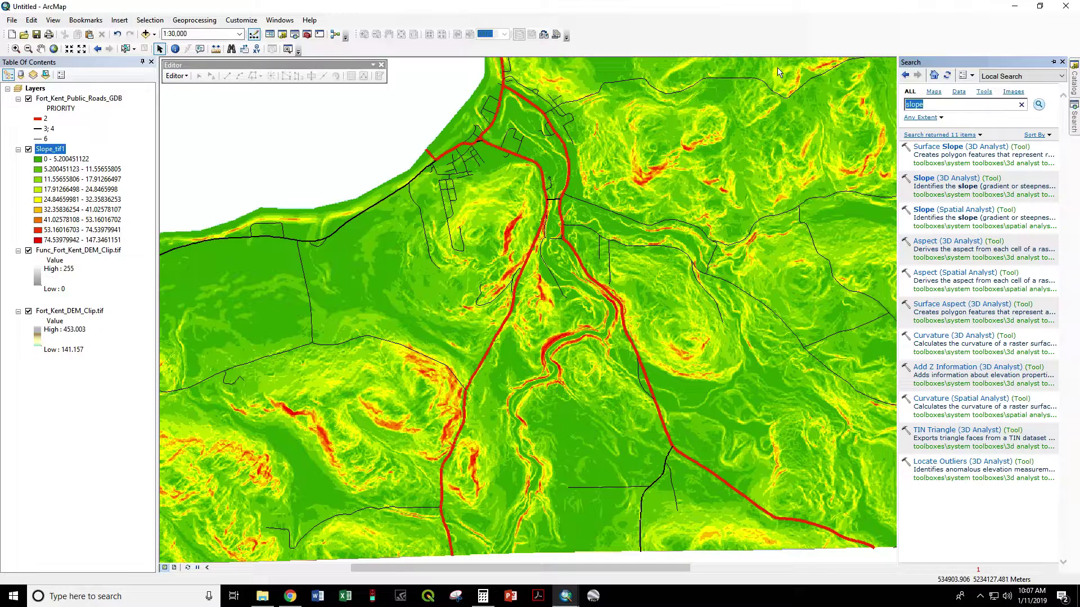
type("reclassify")
key("Return")
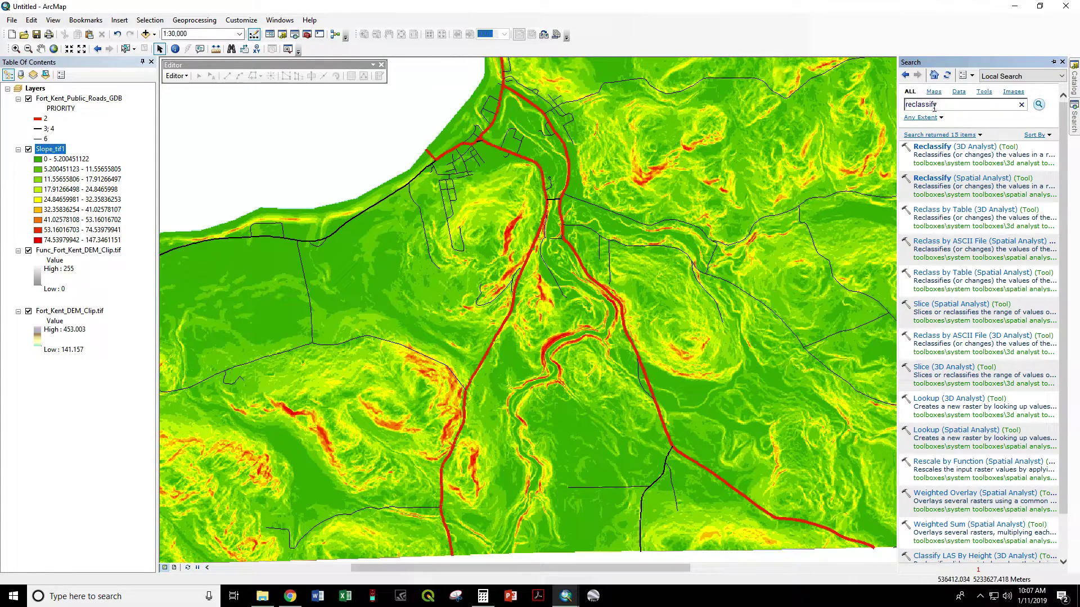
left_click(976, 148)
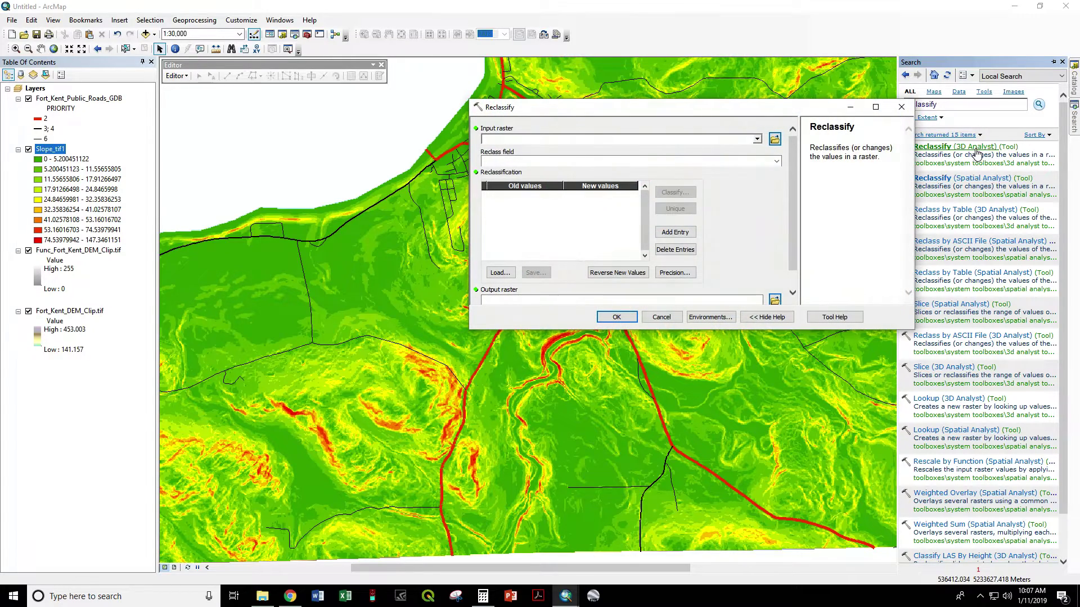
left_click(758, 140)
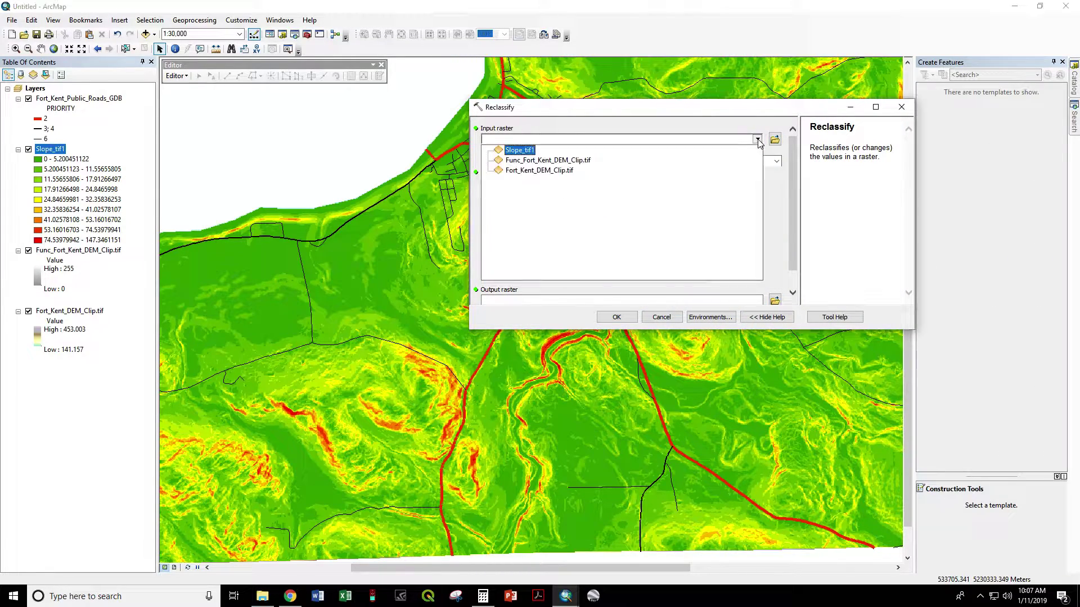
left_click(513, 152)
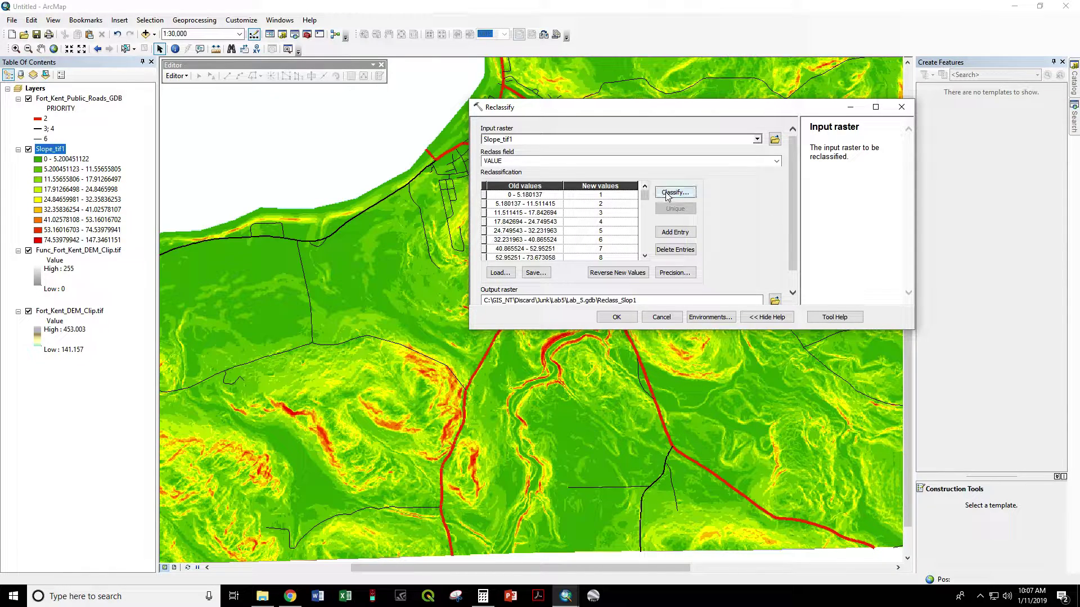
- Reclassify the slope raster into 3 classes with break values of 2 and 35, keeping the default output raster
left_click(667, 194)
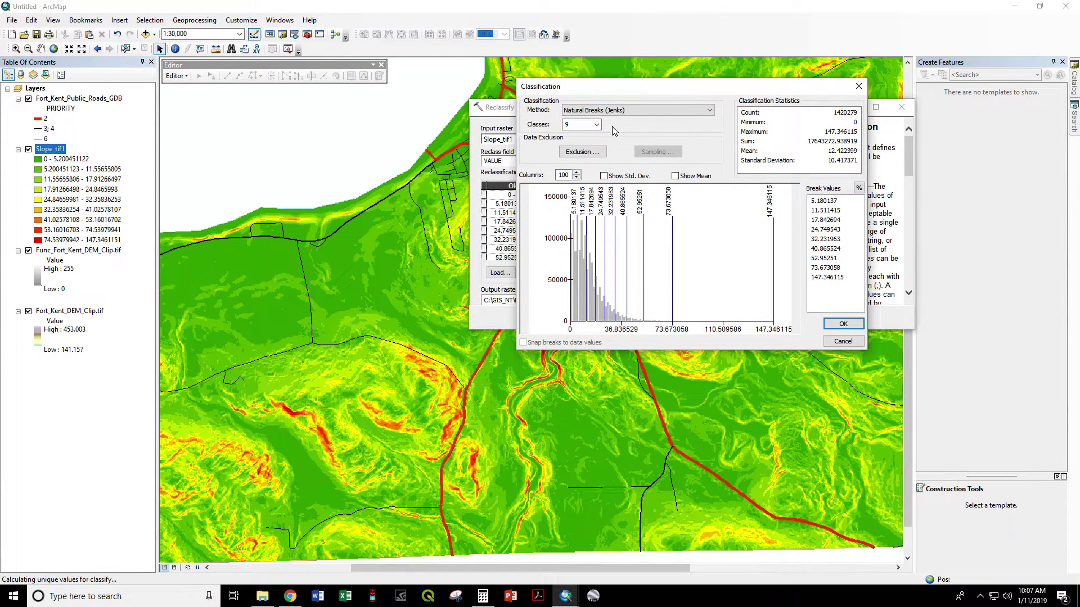
left_click(596, 124)
left_click(575, 137)
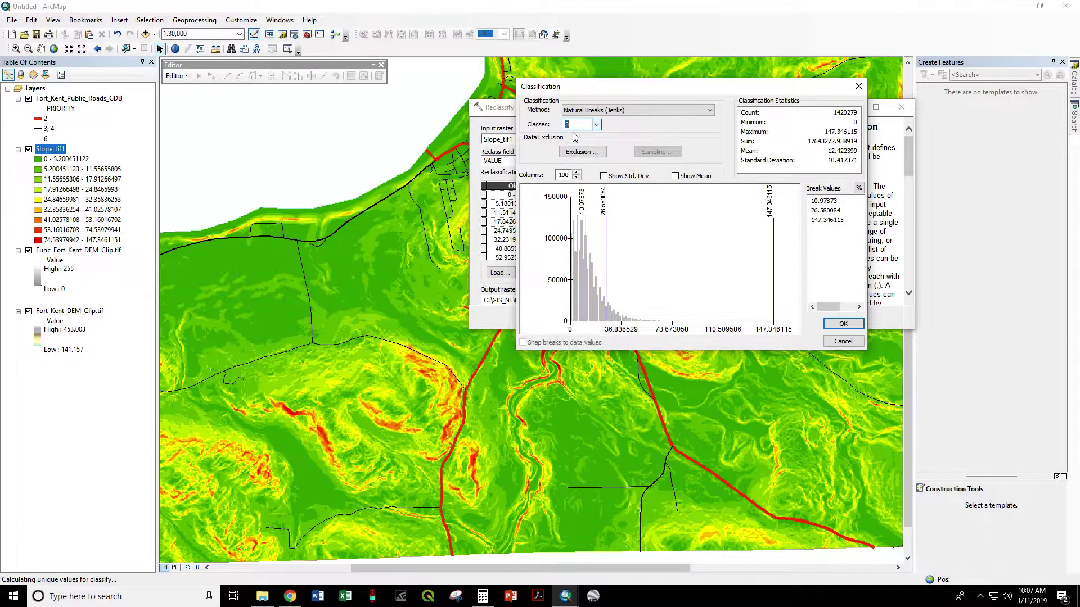
left_click(824, 201)
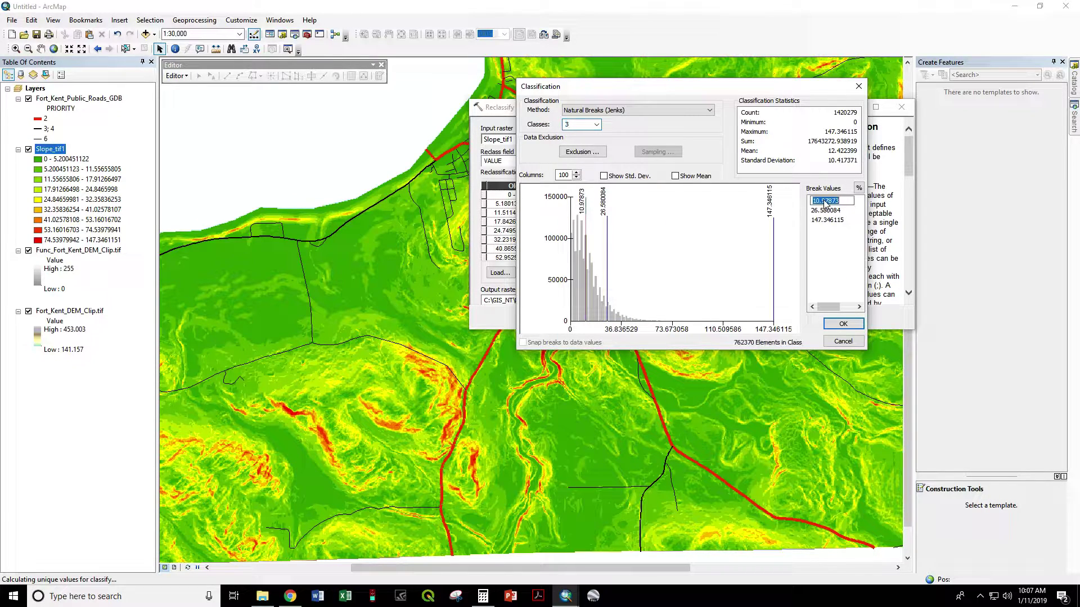
type("2")
left_click(824, 211)
type("35")
key("Return")
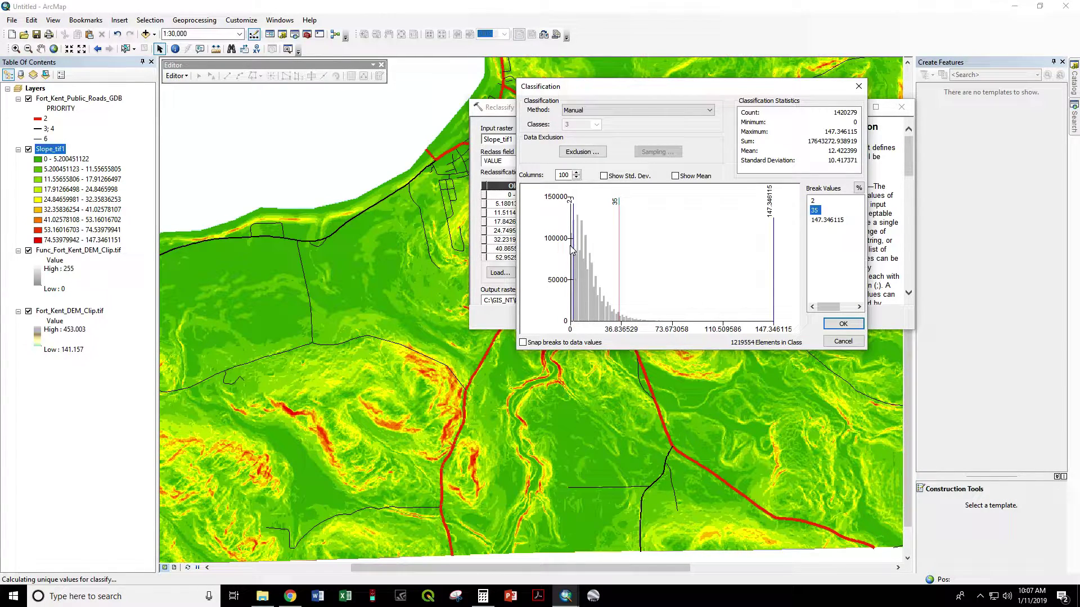
left_click(841, 324)
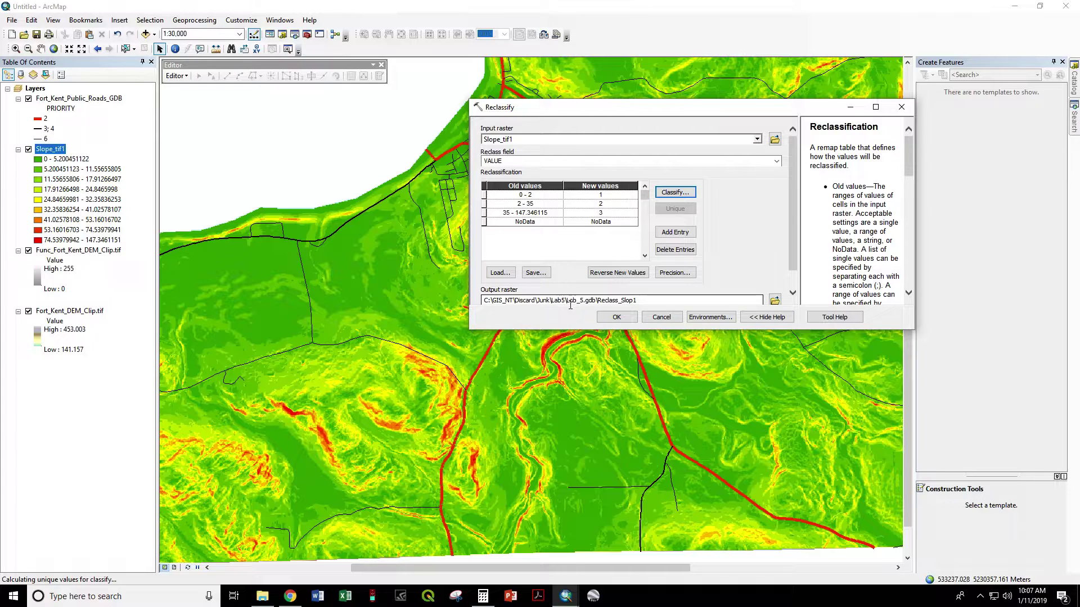
left_click(617, 317)
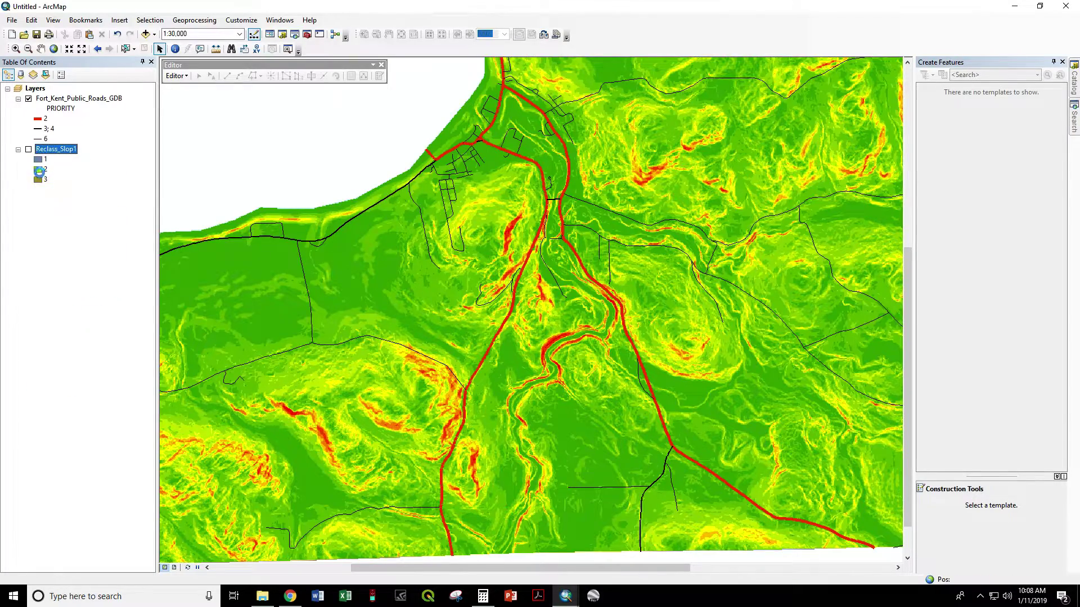
- Display the Reclass_Slop1 layer, compare it with the original slope raster, and hide Slope_tif1
left_click(28, 190)
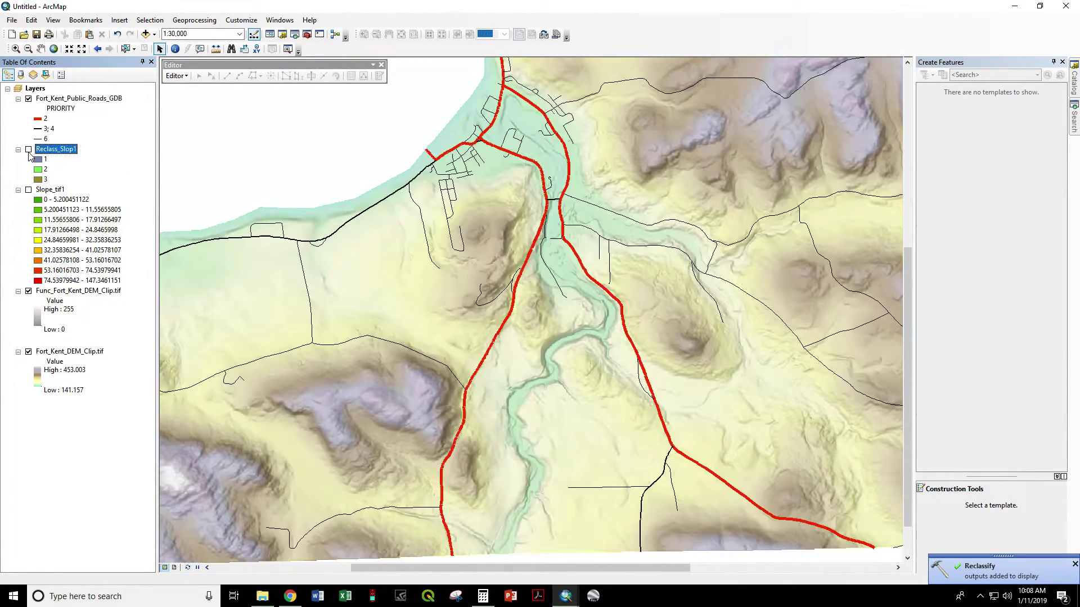
left_click(28, 150)
left_click(28, 190)
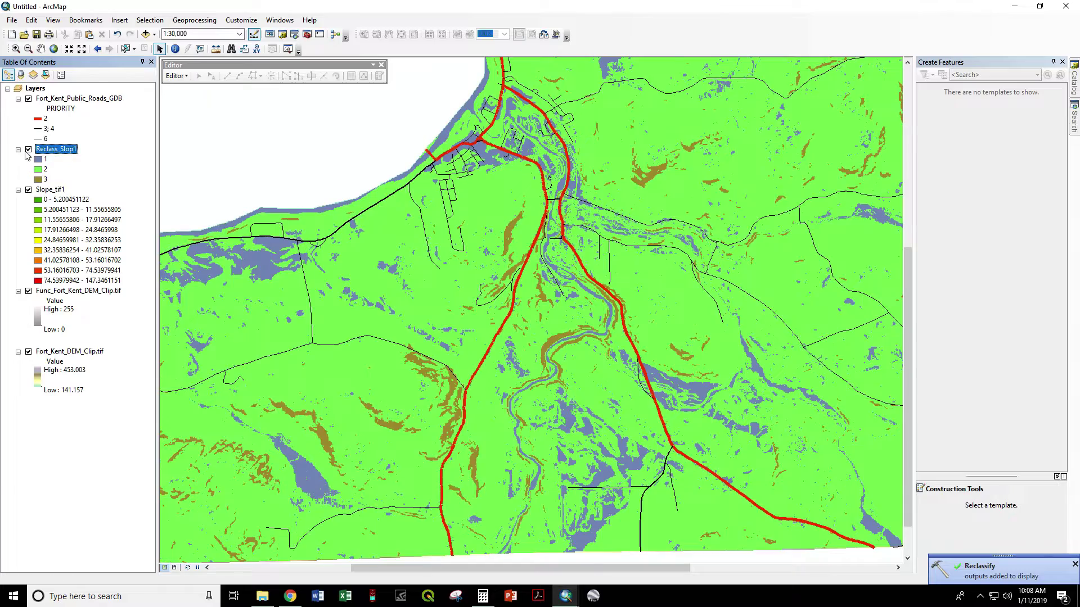
left_click(29, 149)
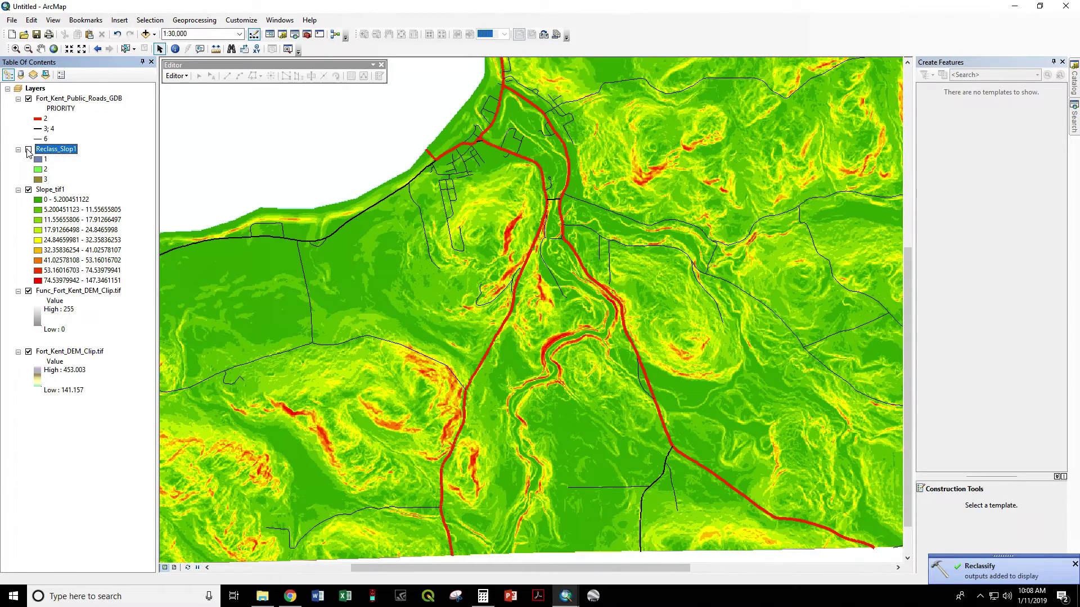
left_click(28, 150)
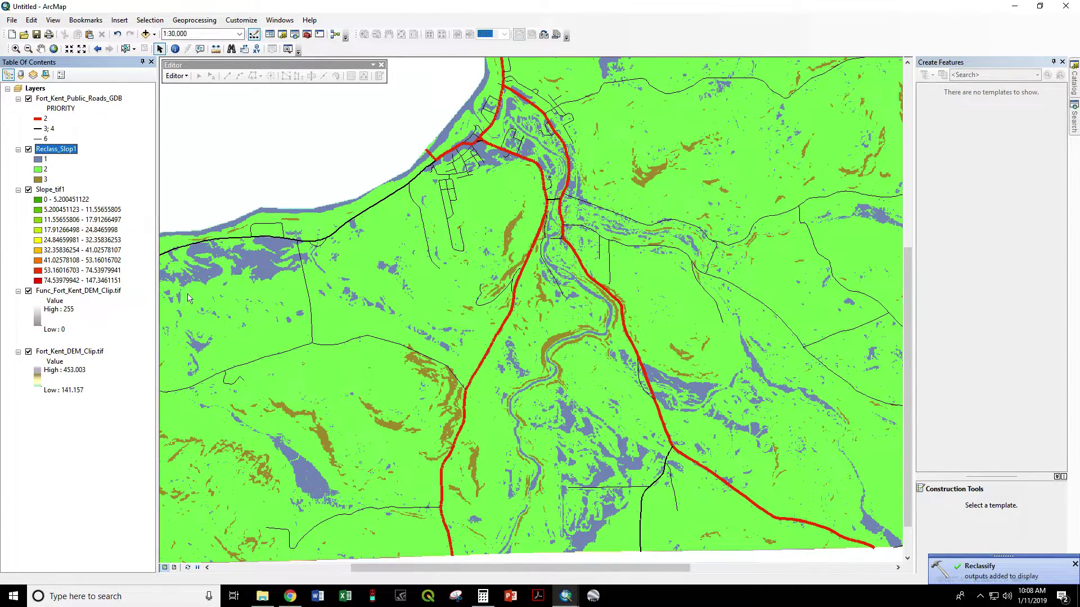
left_click(29, 190)
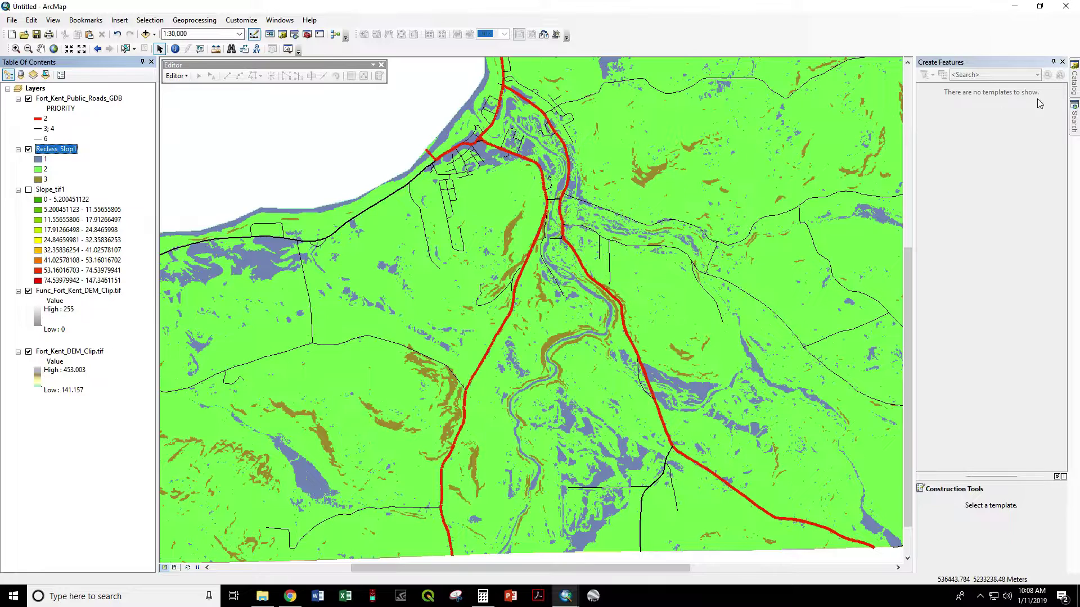
- Search the geoprocessing tools for raster to polygon and open the Raster to Polygon conversion tool
left_click(1074, 121)
type("raster to p")
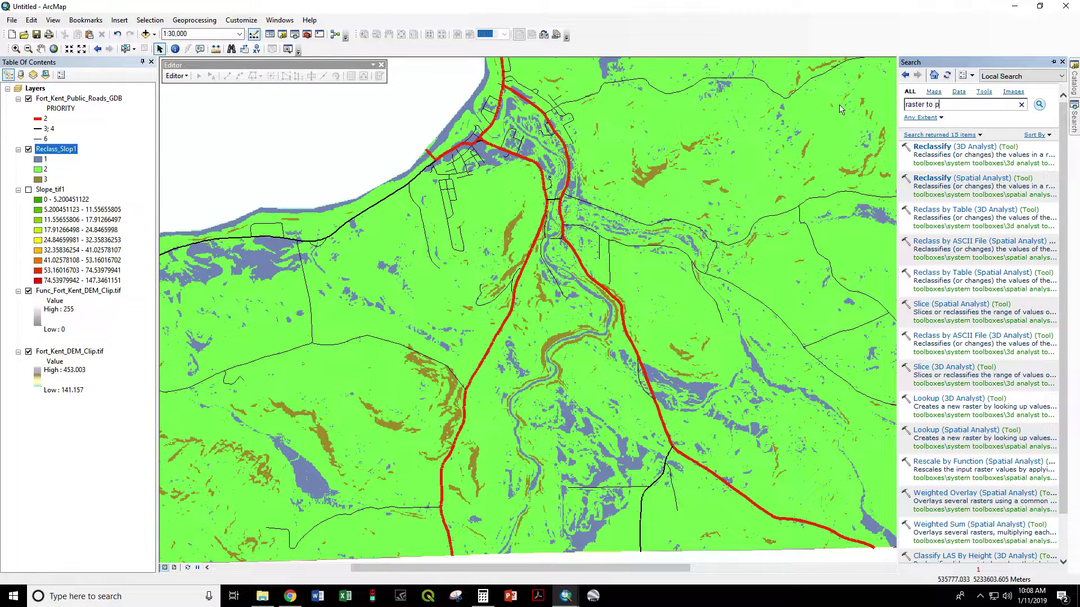
type("olygon")
key("Return")
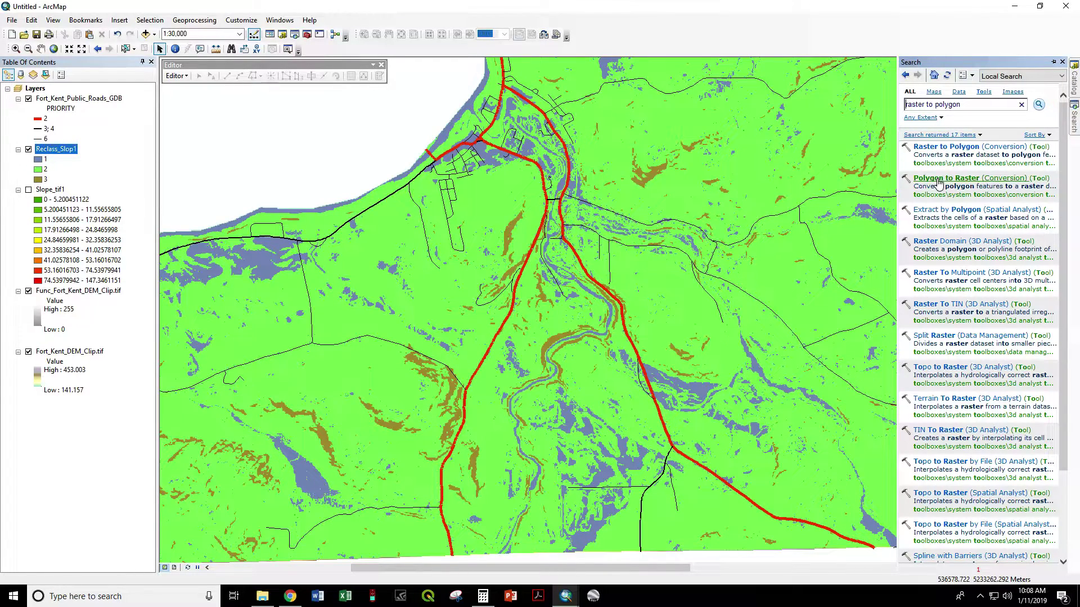
double_click(968, 149)
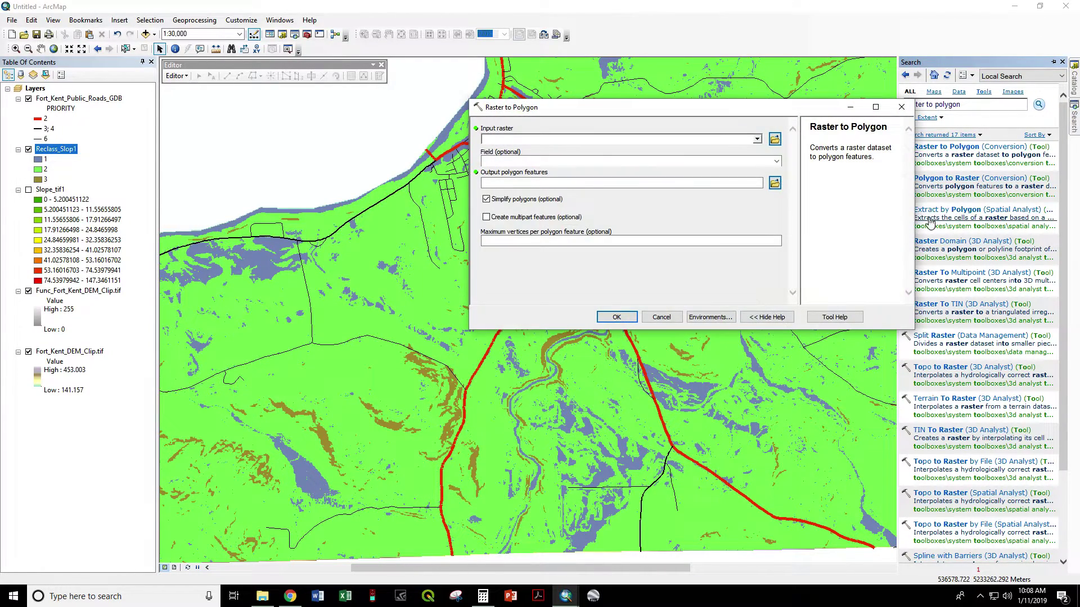
- Convert Reclass_Slop1 to simplified polygons using the Value field, then preview the polygon layer and hide it again
left_click(757, 139)
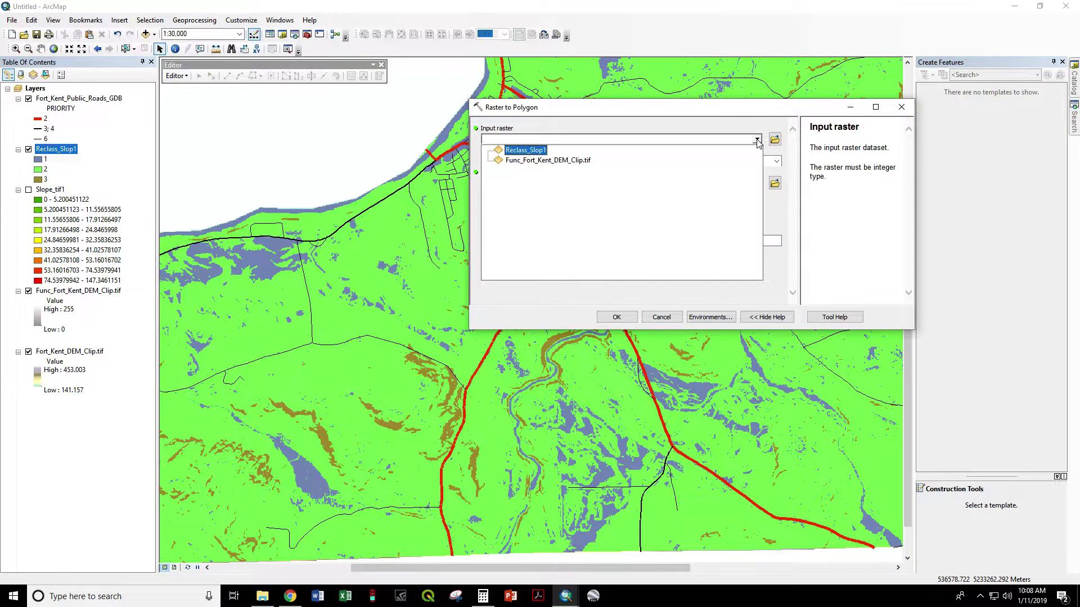
left_click(526, 150)
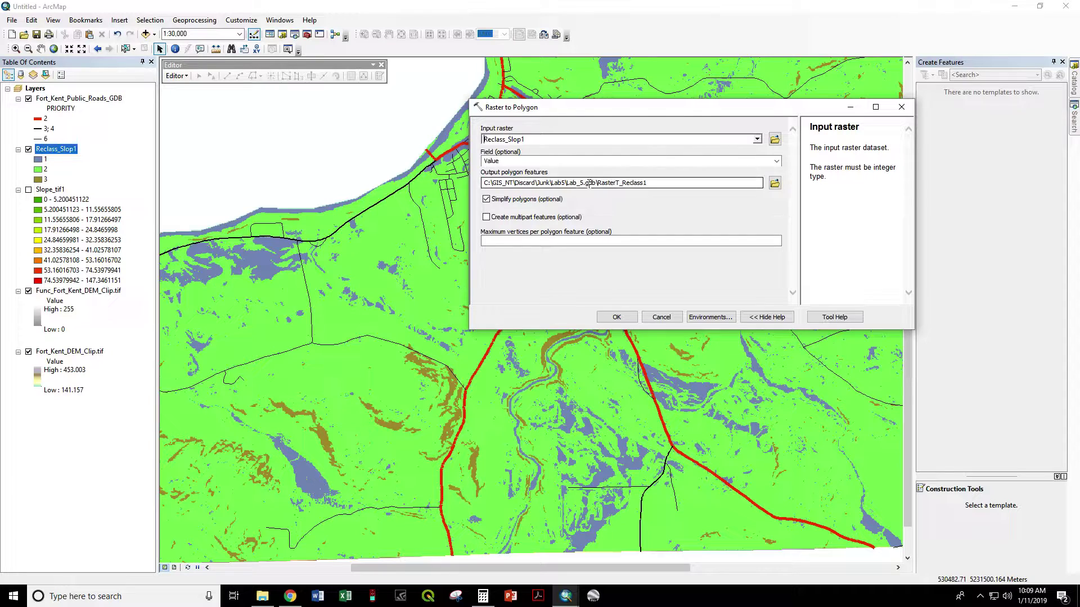
left_click(616, 318)
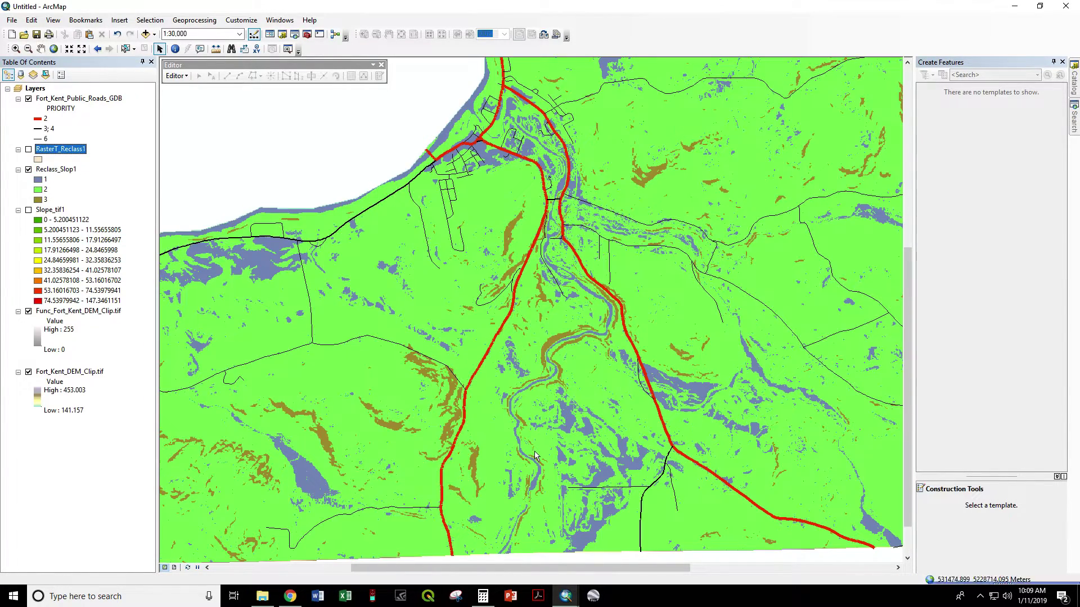
left_click(28, 150)
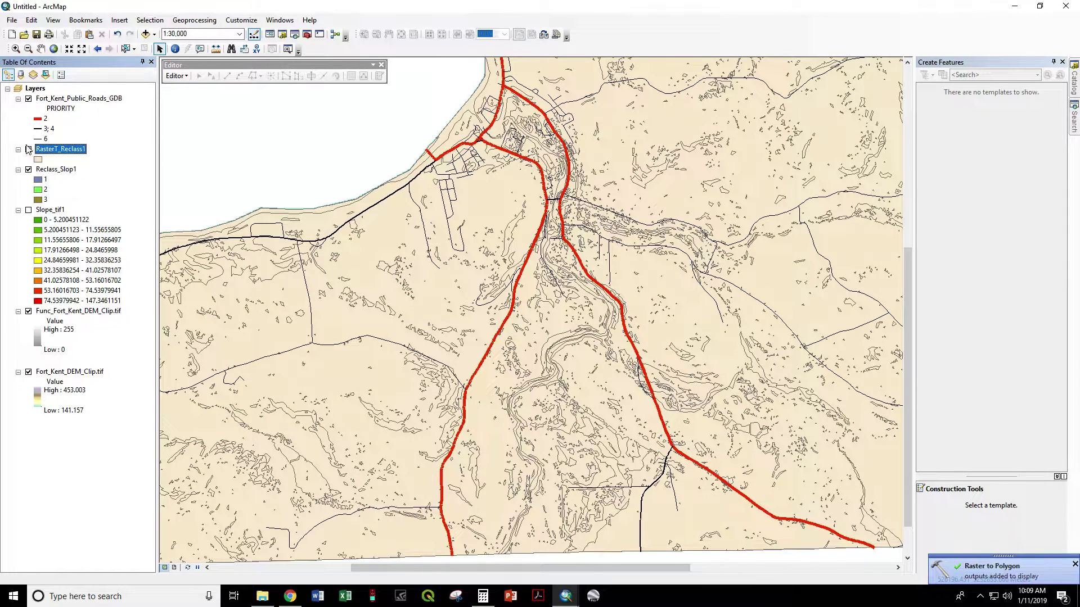
left_click(28, 151)
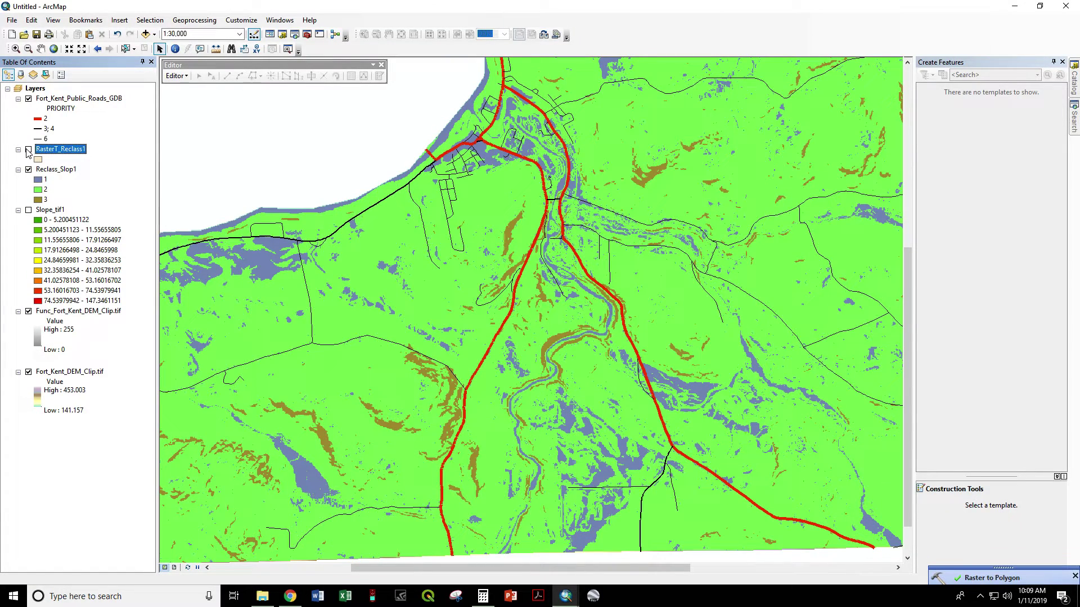
- Display the RasterT_Reclass1 polygon layer and identify two neighbouring polygons to examine their gridcode attributes
left_click(29, 150)
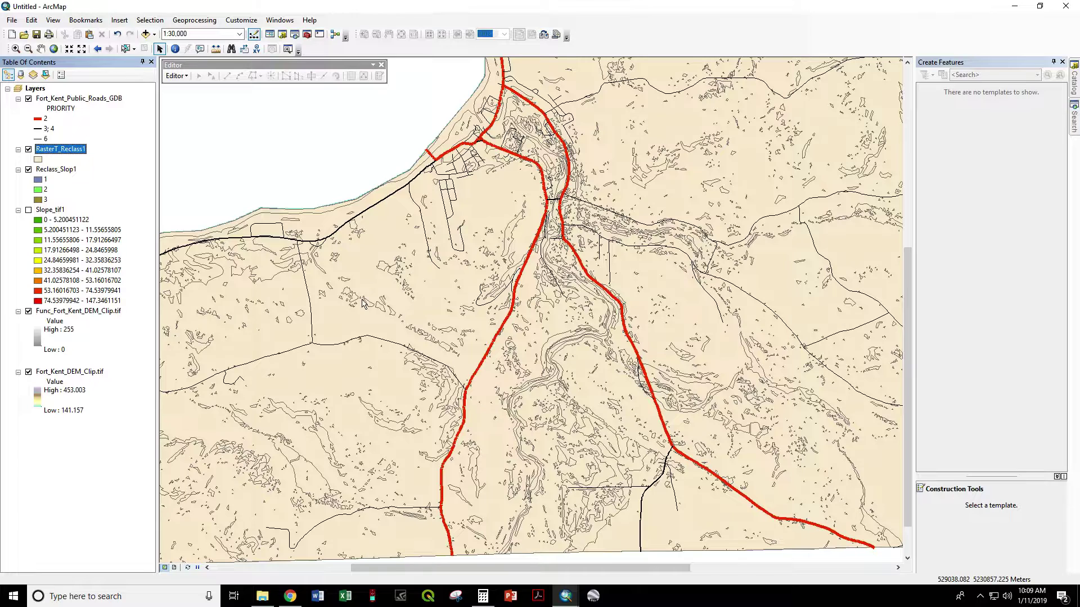
left_click(175, 49)
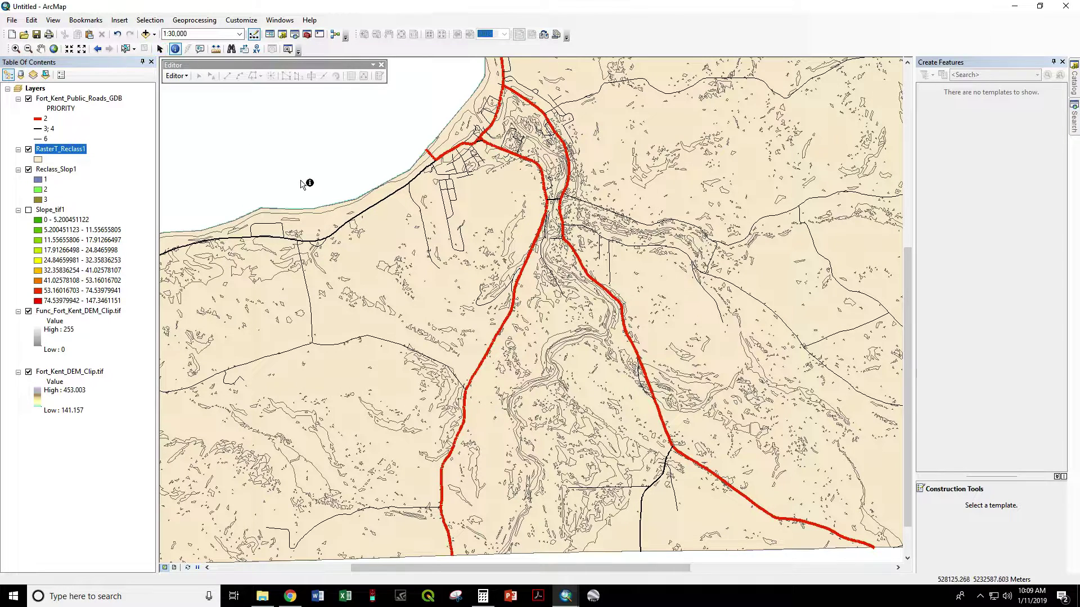
left_click(389, 271)
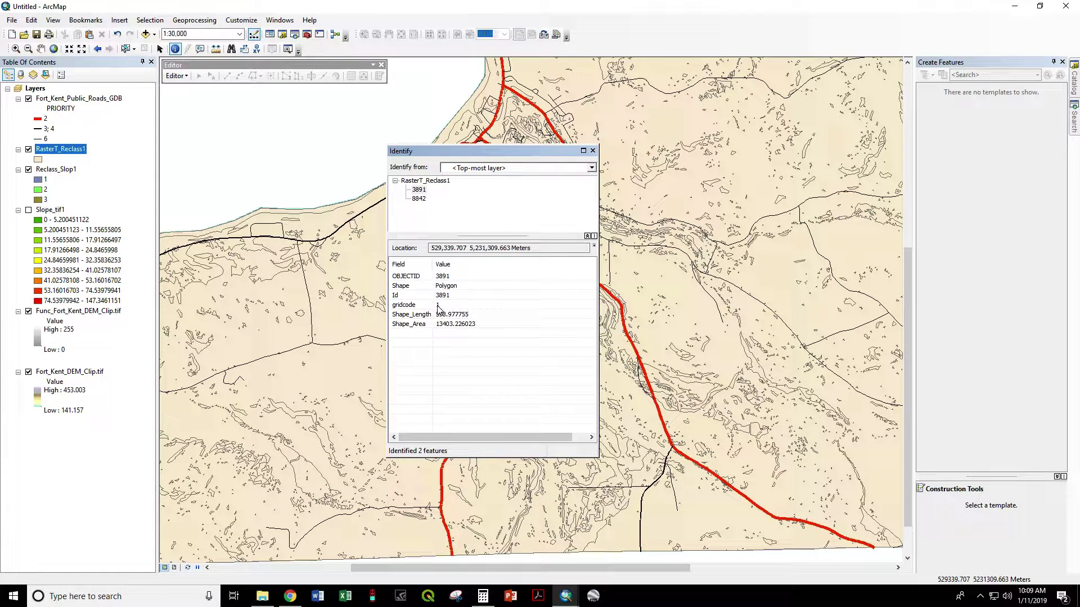
left_click(369, 280)
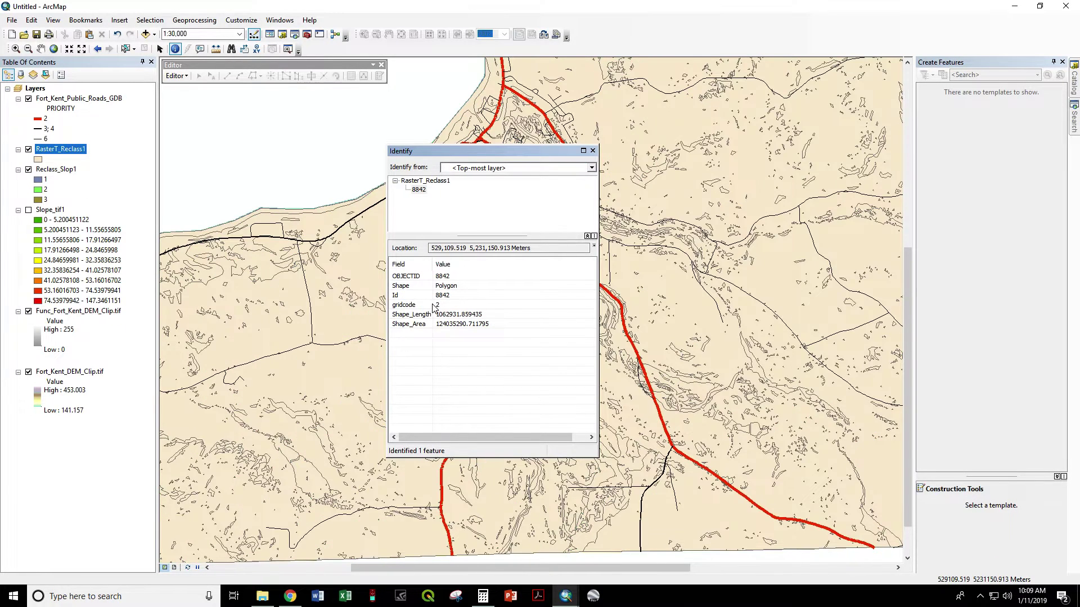
left_click(593, 151)
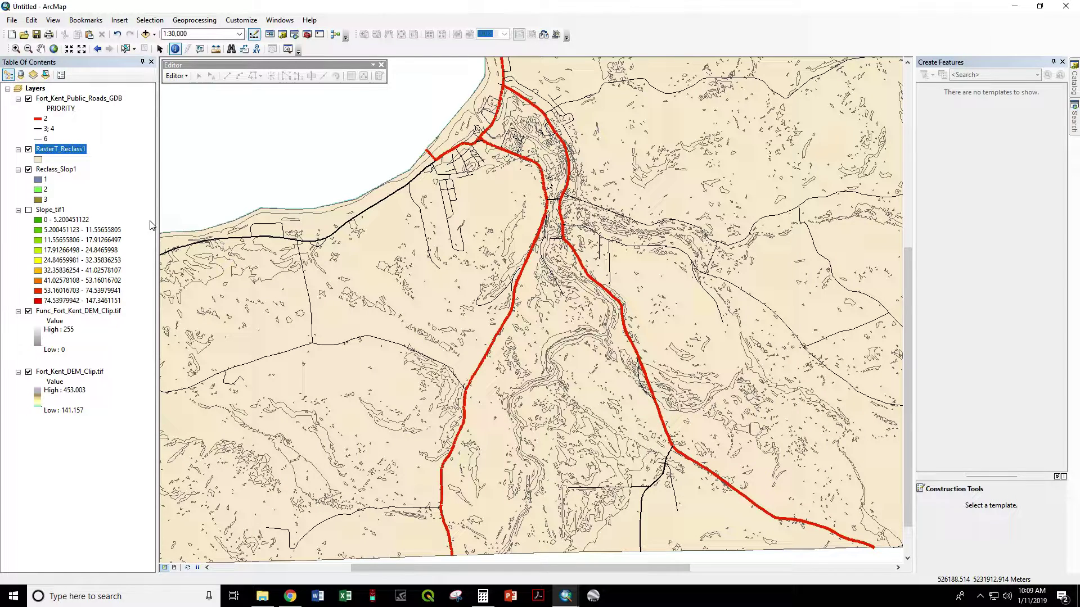
- Search the geoprocessing tools for identity and open the Identity (Analysis) tool
left_click(1075, 123)
left_click(988, 102)
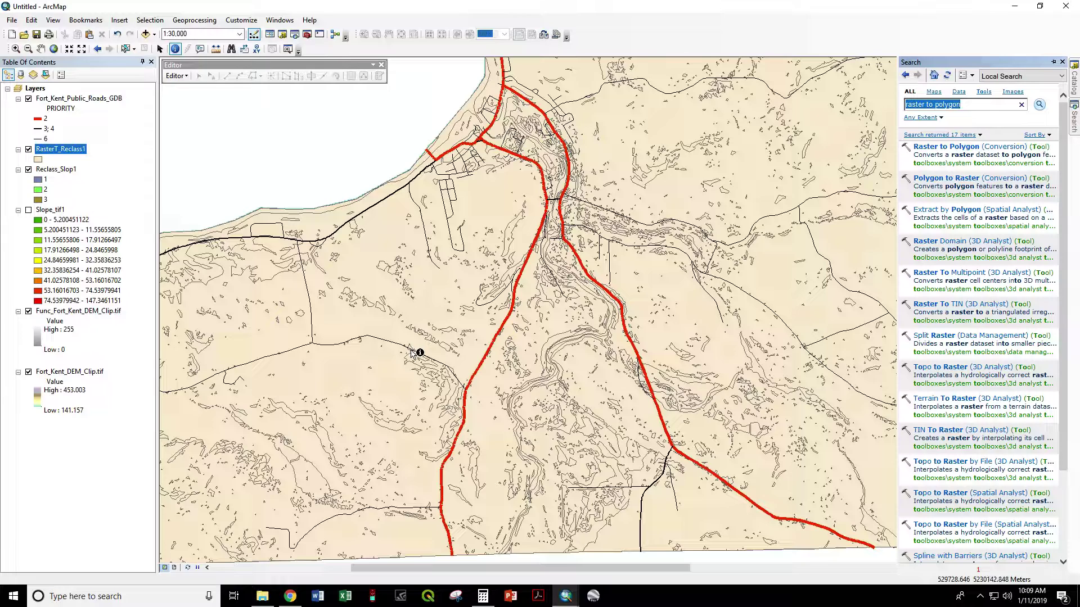
type("identity")
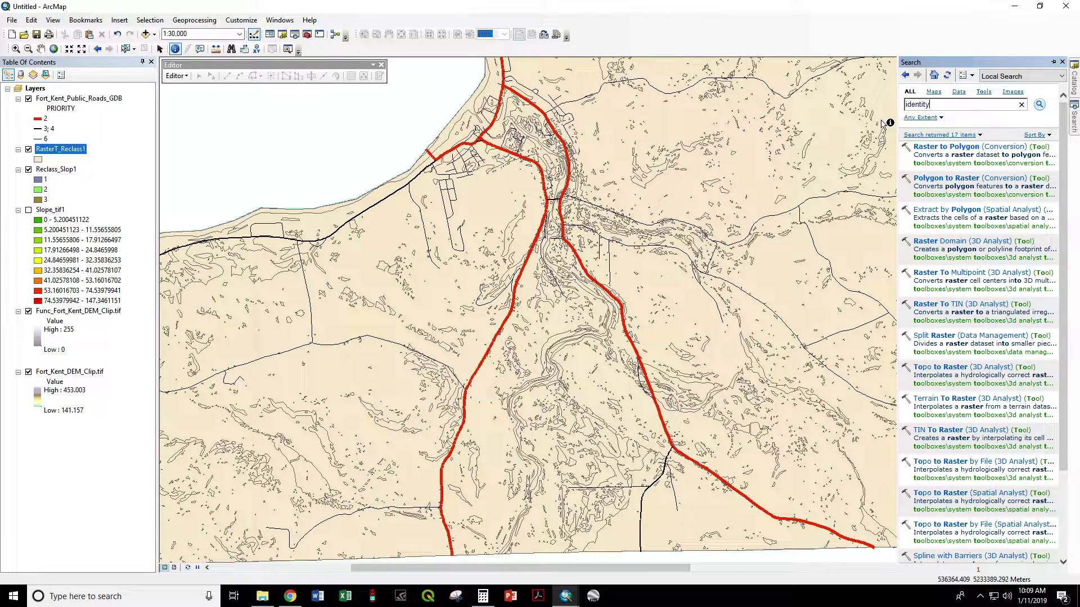
key("Return")
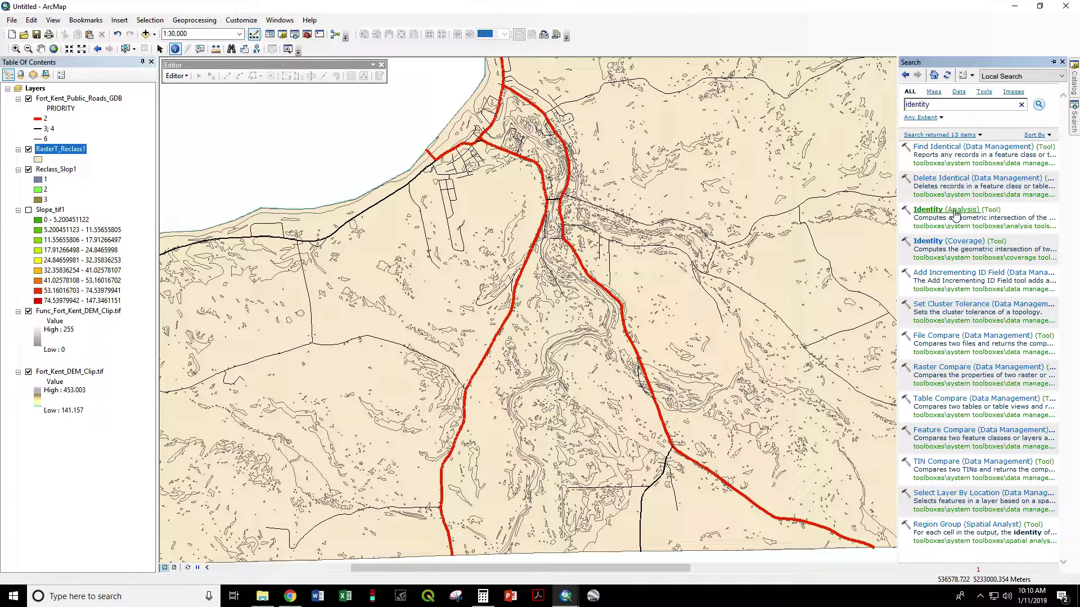
left_click(955, 211)
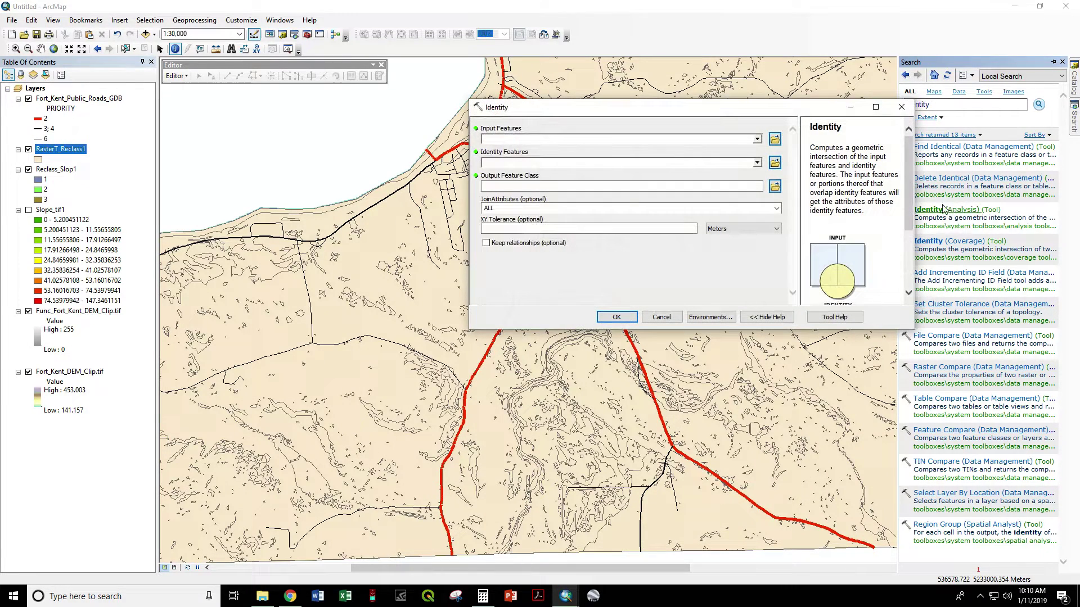
- Run Identity on Fort_Kent_Public_Roads_GDB with RasterT_Reclass1 as the identity features, keeping the default output and all join attributes
left_click(758, 139)
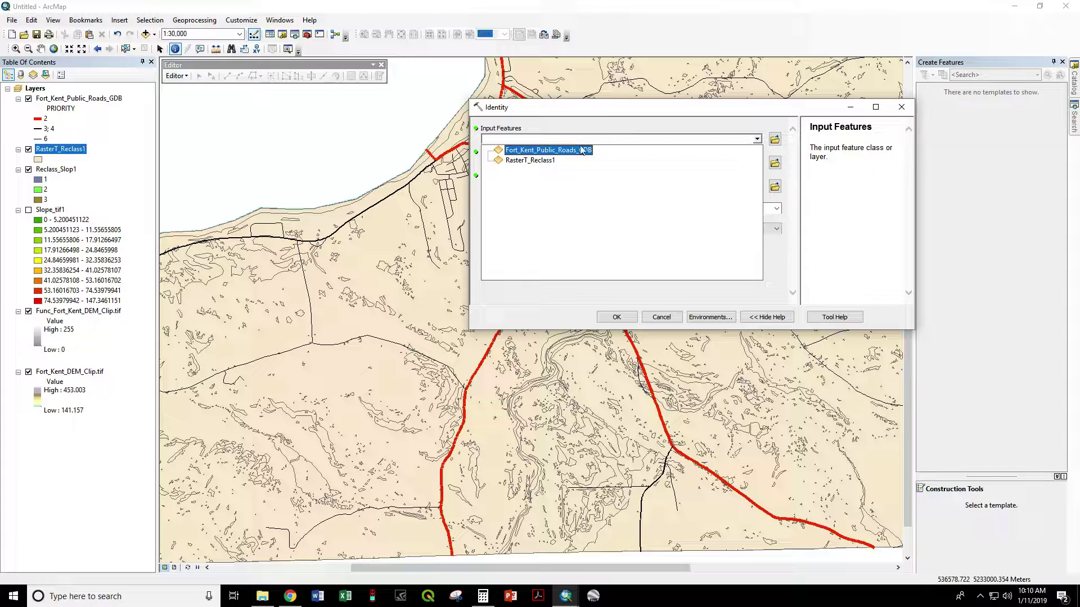
left_click(554, 150)
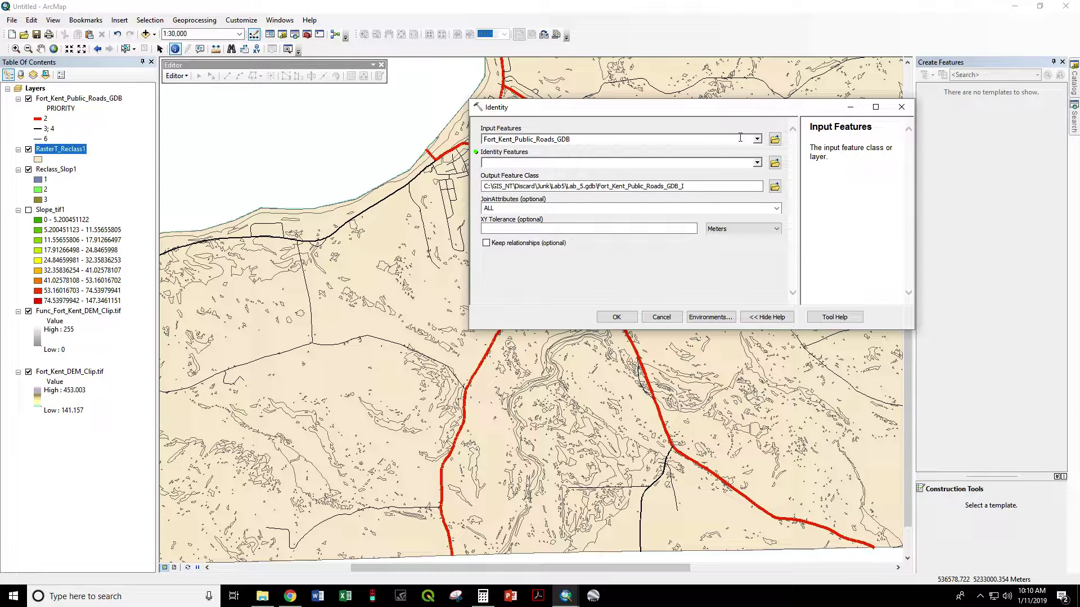
left_click(757, 163)
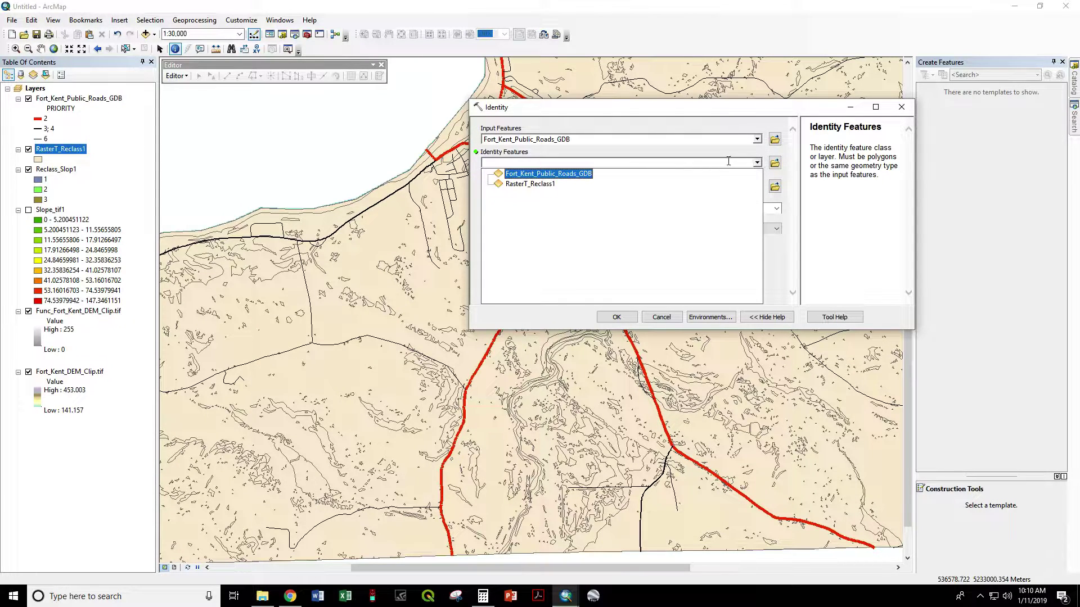
left_click(528, 185)
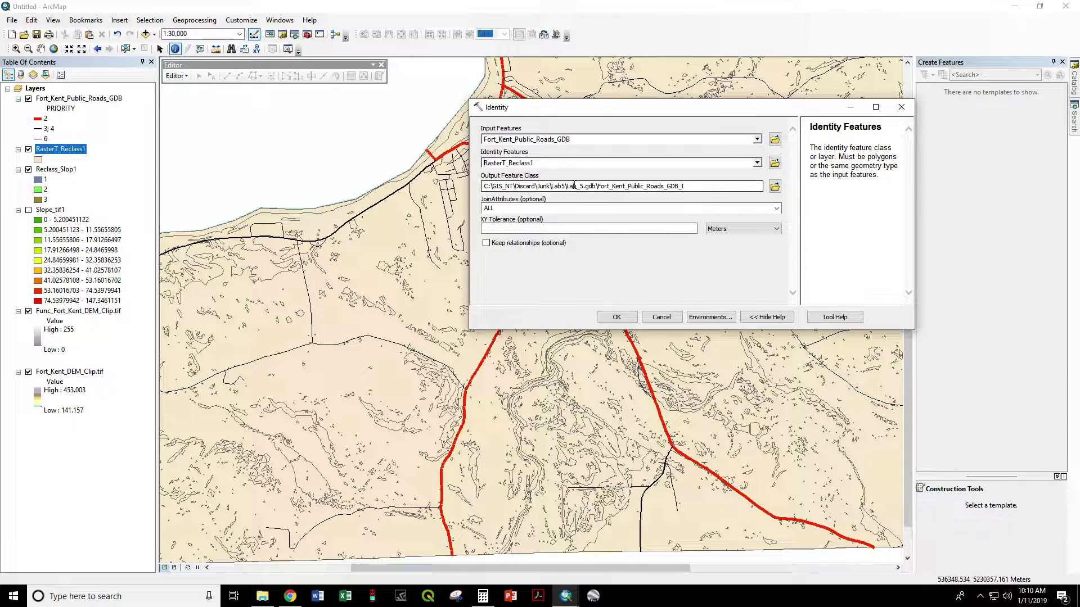
left_click(617, 317)
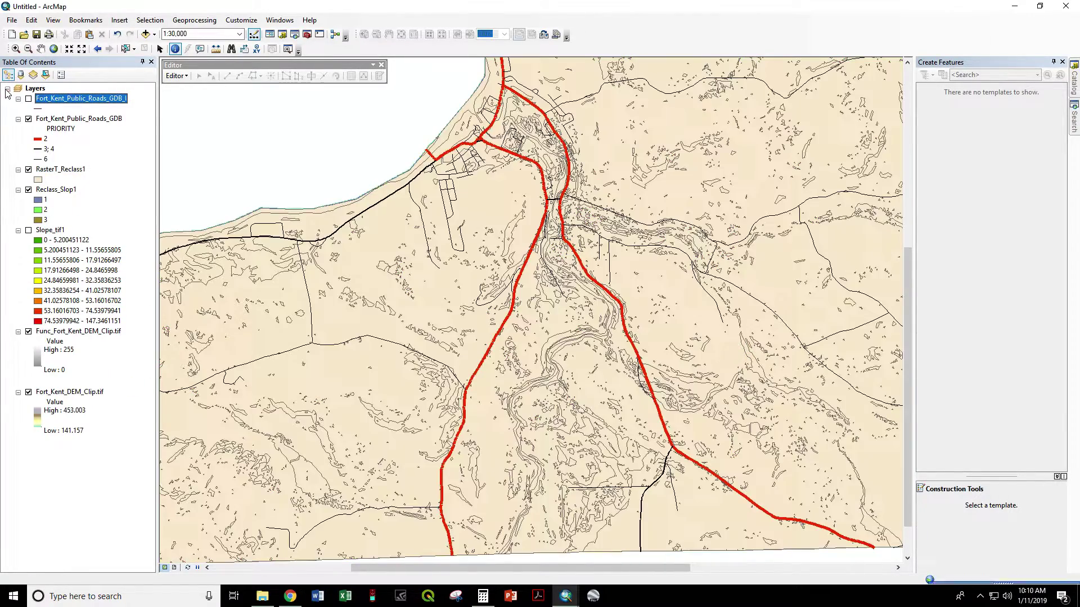
- Hide the original Fort_Kent_Public_Roads_GDB layer and display the Fort_Kent_Public_Roads_GDB_I output layer
left_click(28, 119)
left_click(28, 99)
left_click(29, 99)
- Examine the gridcode values of the road segments in the Fort_Kent_Public_Roads_GDB_I attribute table, then close the table
right_click(54, 100)
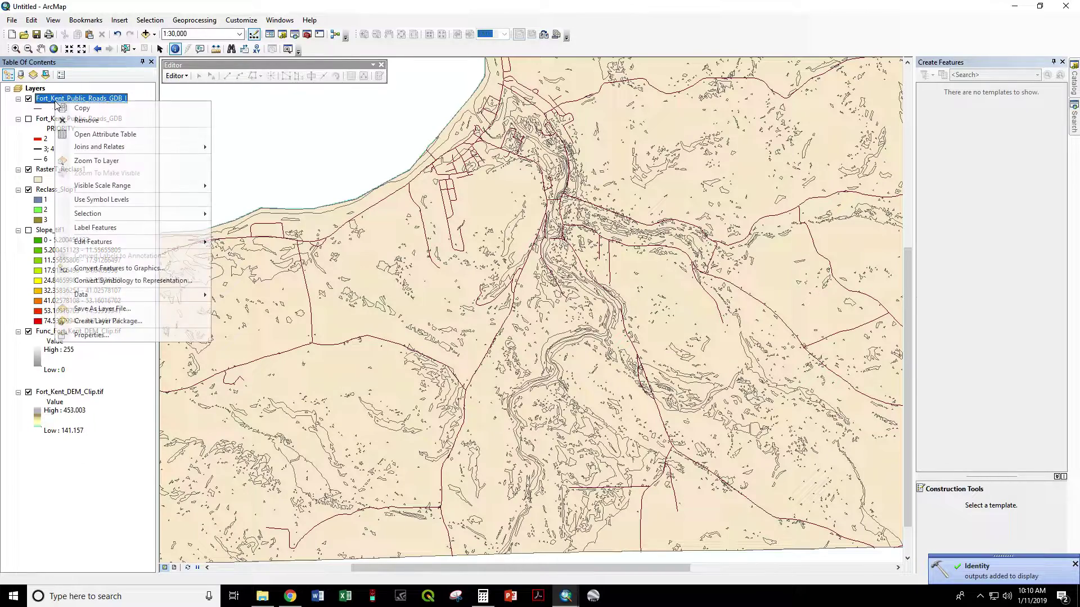
left_click(78, 135)
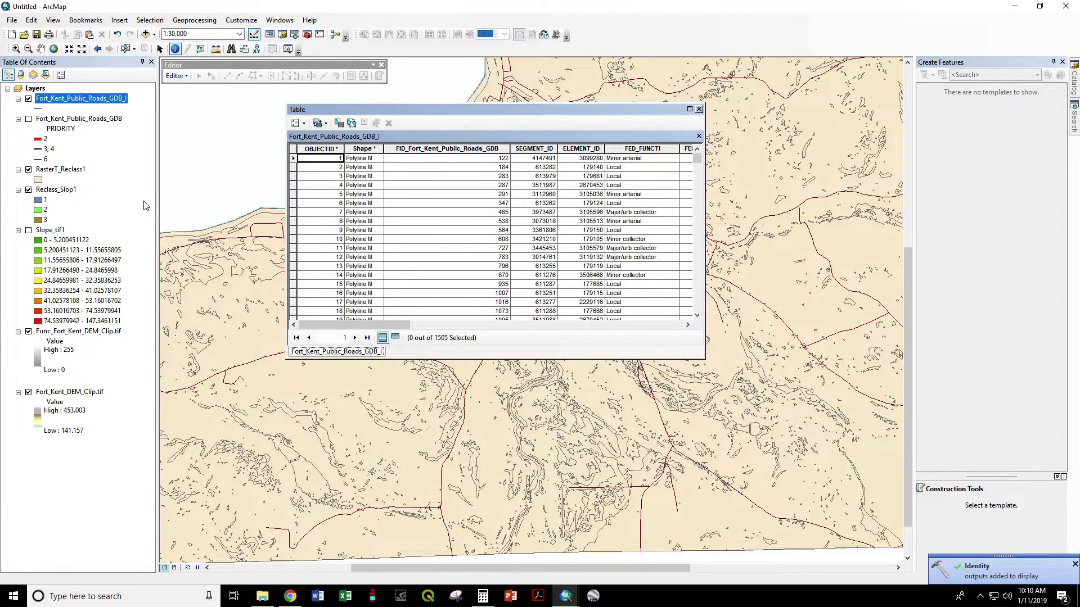
left_click_drag(324, 326, 642, 342)
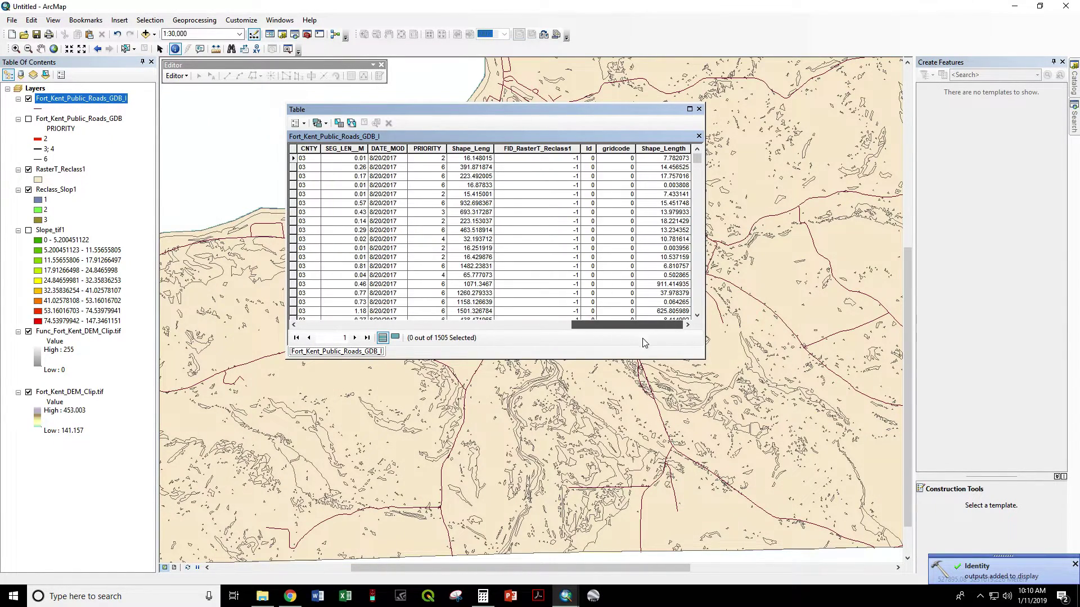
scroll(615, 184, "down", 6)
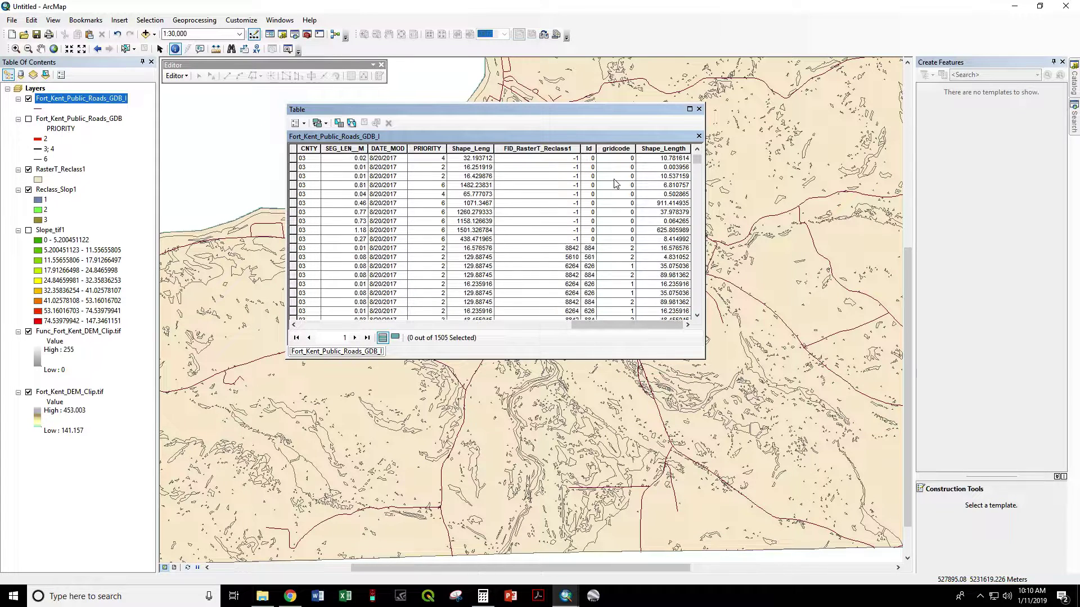
scroll(616, 184, "up", 6)
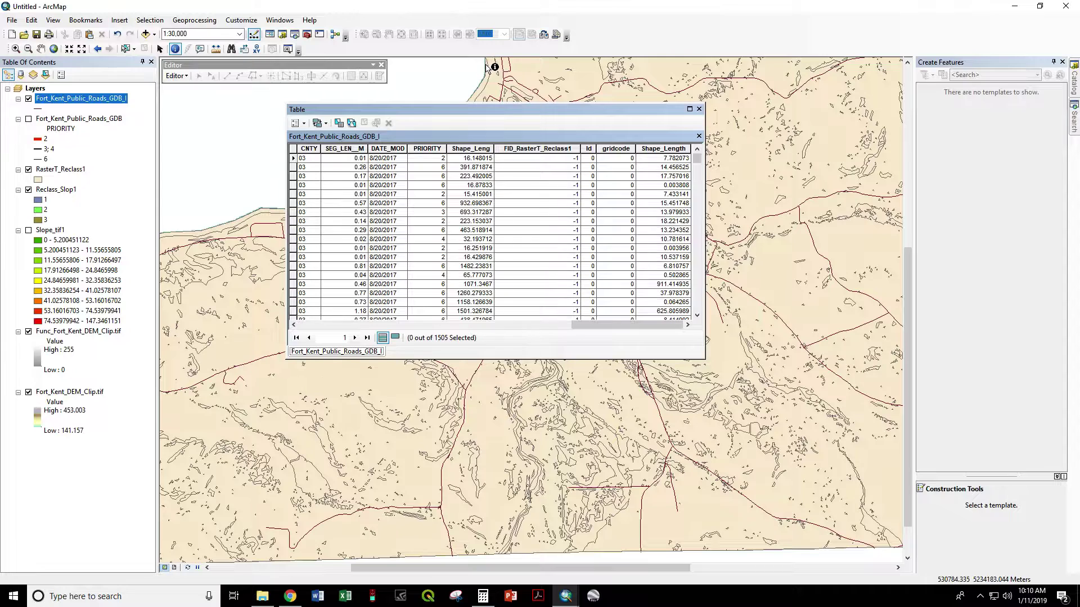
scroll(624, 248, "down", 10)
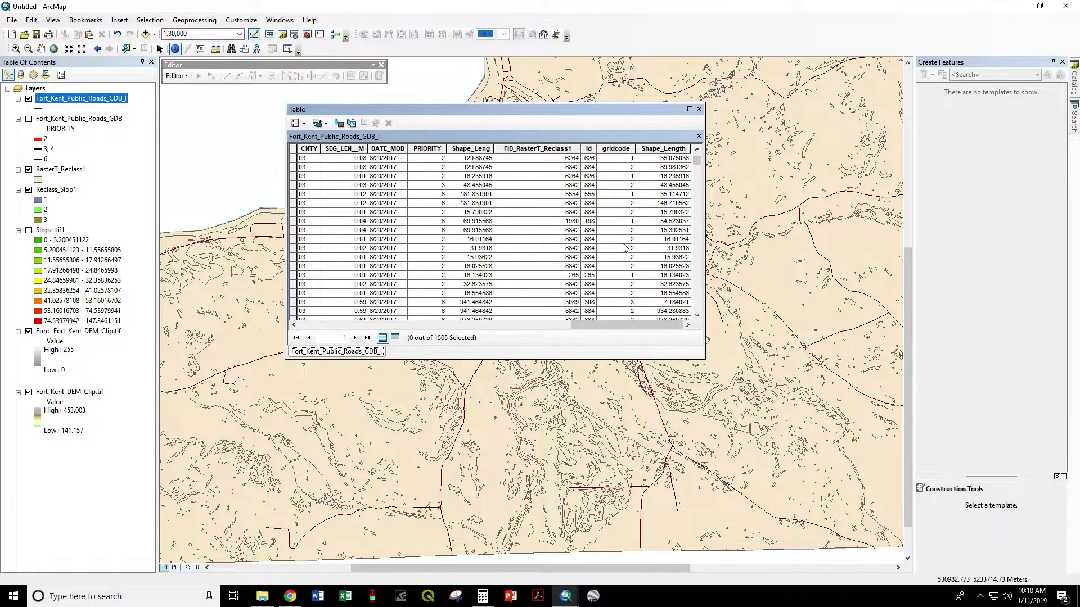
scroll(632, 198, "down", 6)
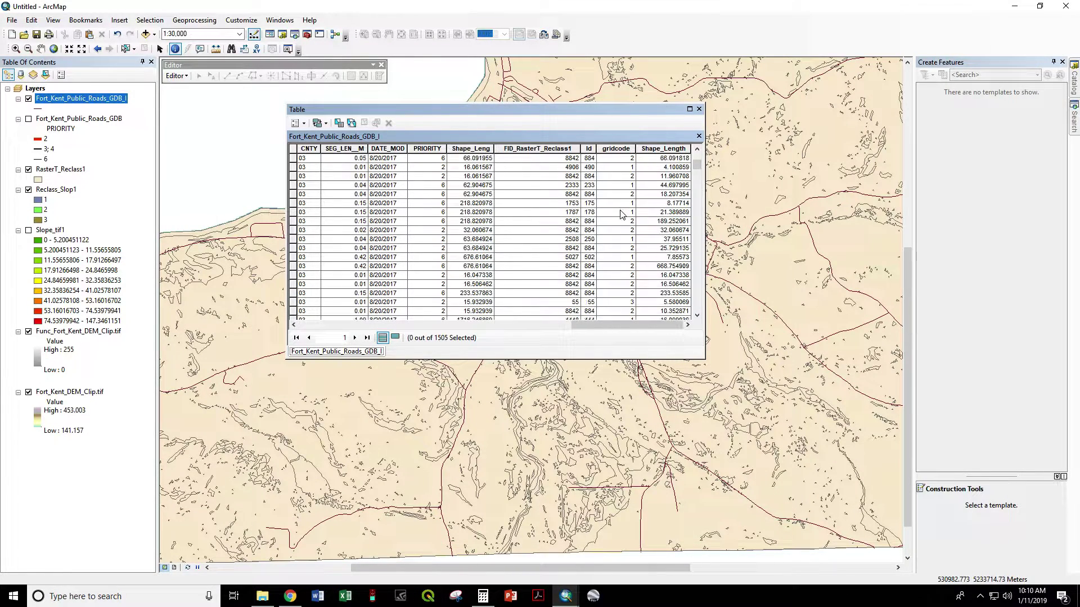
scroll(621, 225, "down", 3)
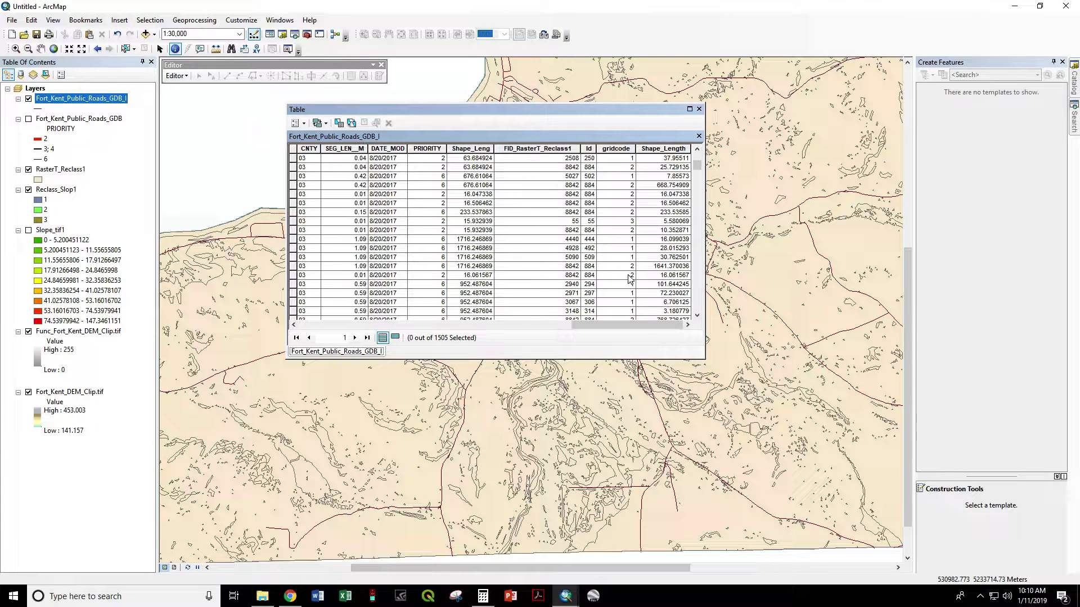
scroll(611, 288, "down", 10)
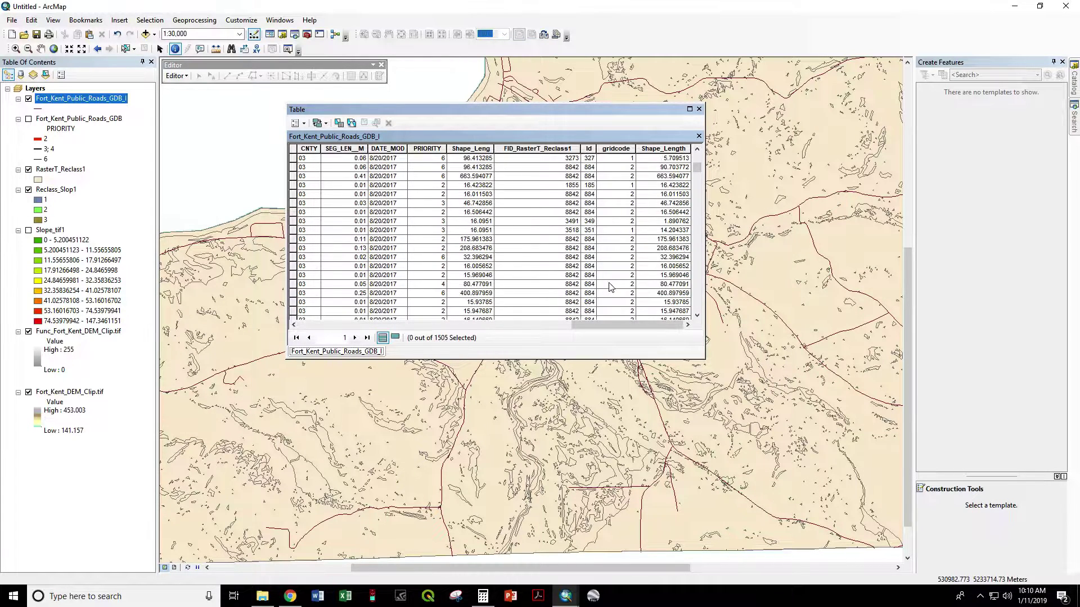
scroll(616, 279, "down", 2)
scroll(616, 279, "down", 3)
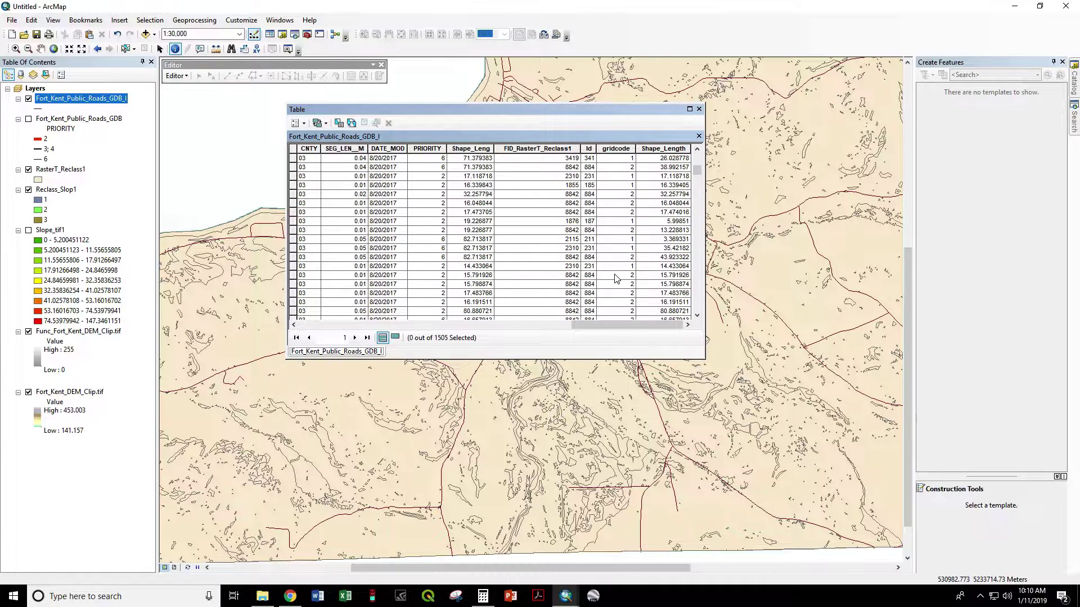
left_click(699, 109)
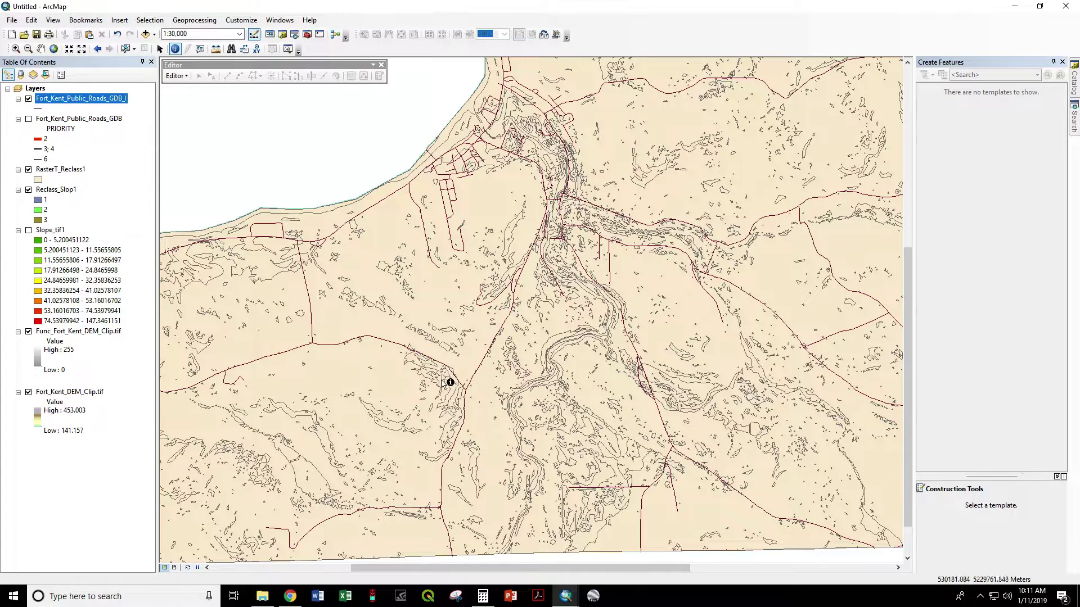
- Symbolize Fort_Kent_Public_Roads_GDB_I by unique values of gridcode, adding all values and excluding all other values
right_click(62, 104)
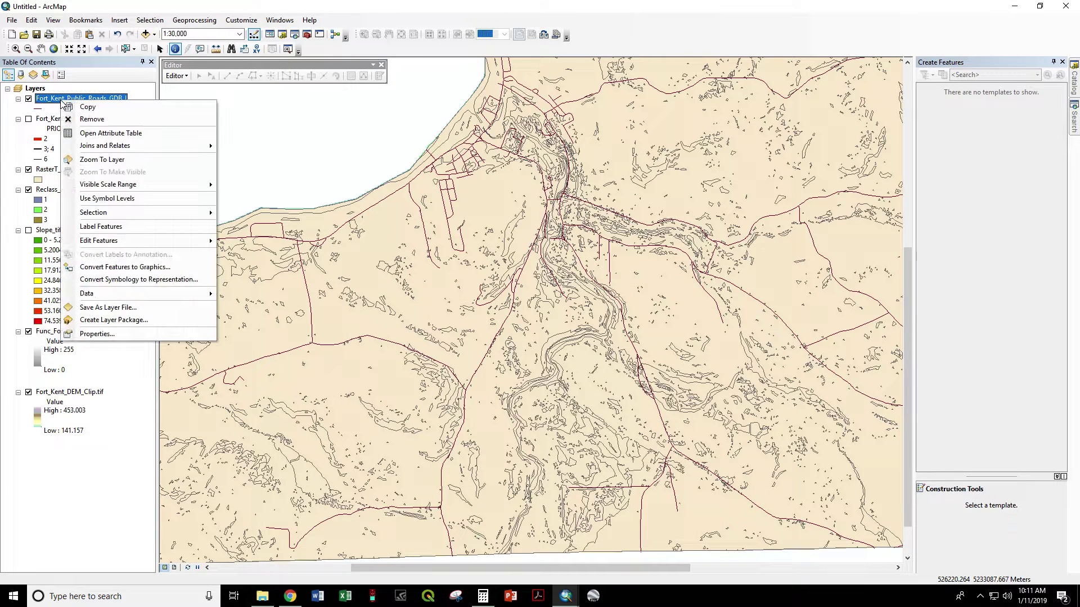
left_click(105, 334)
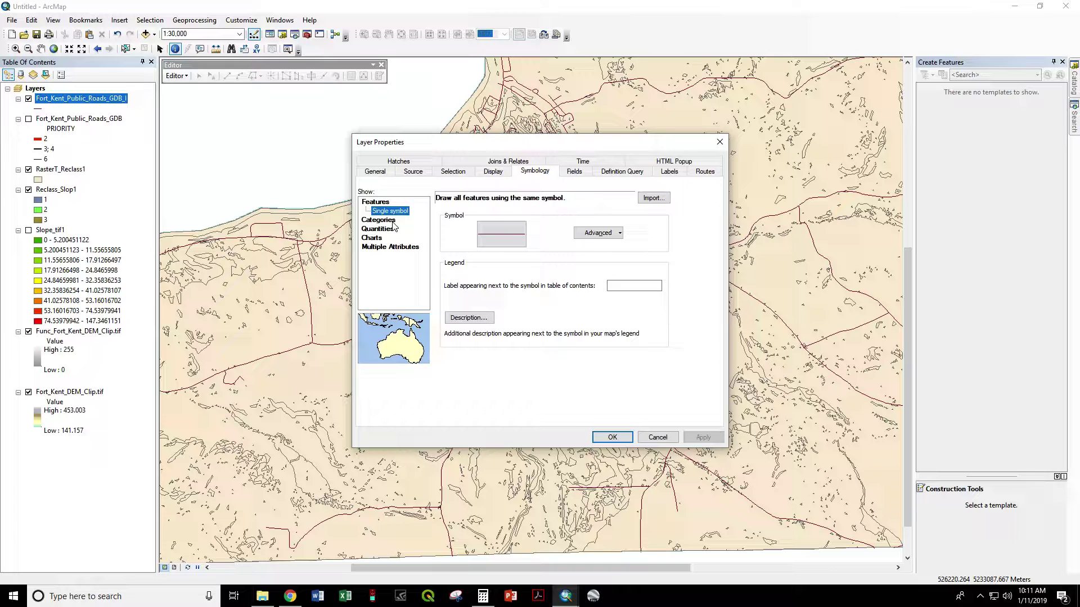
left_click(394, 221)
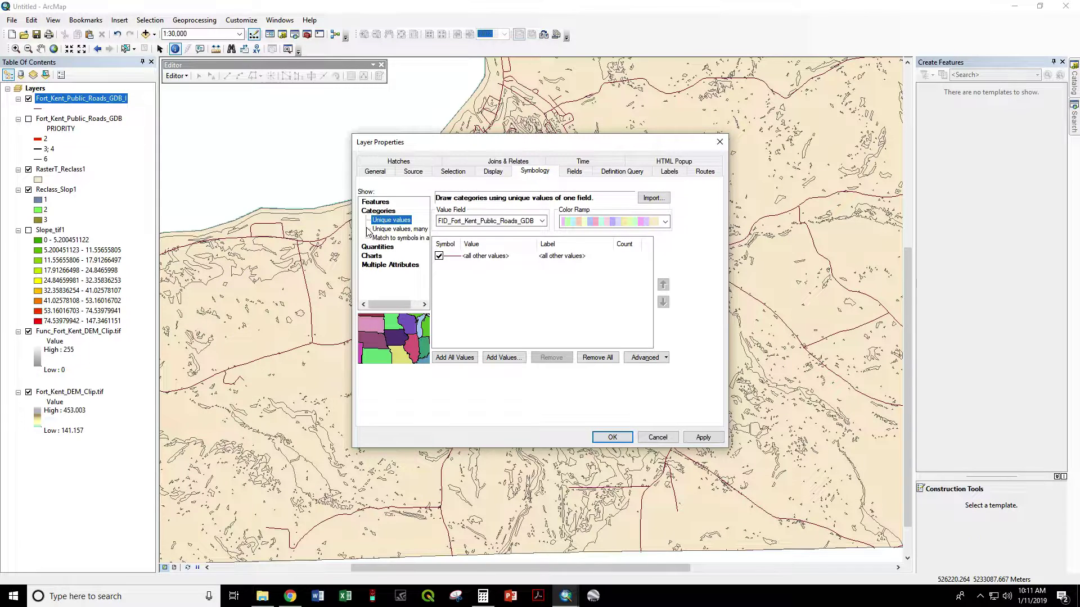
left_click(542, 221)
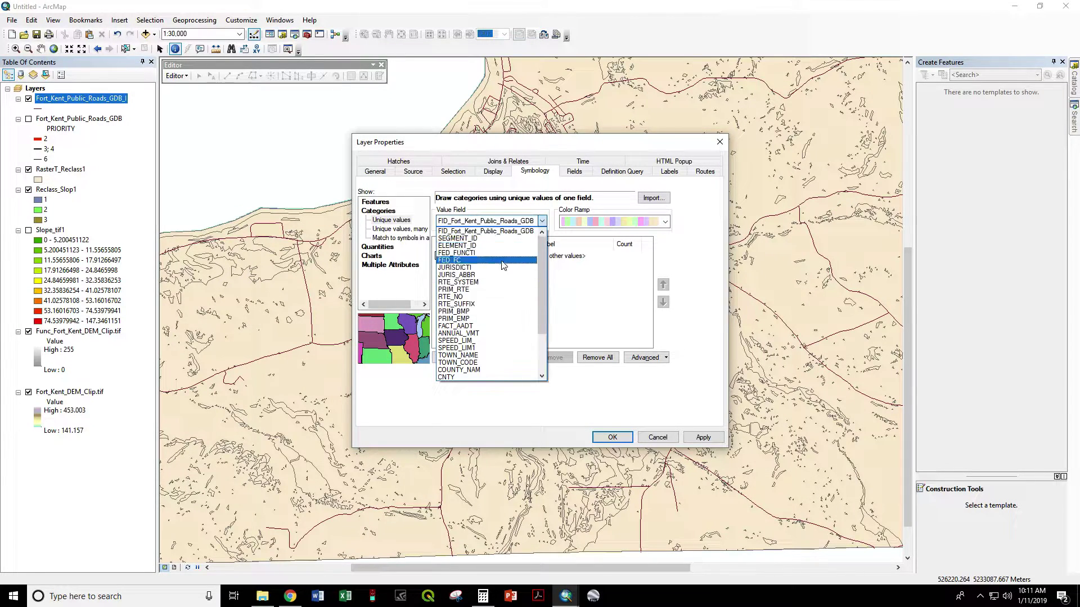
scroll(504, 265, "down", 5)
left_click(464, 374)
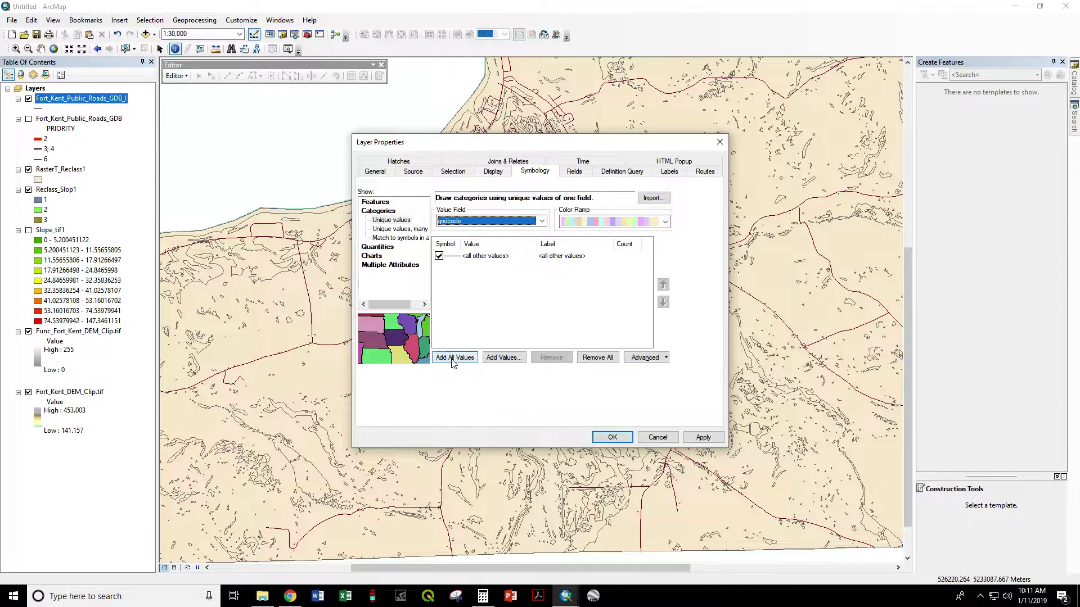
left_click(453, 359)
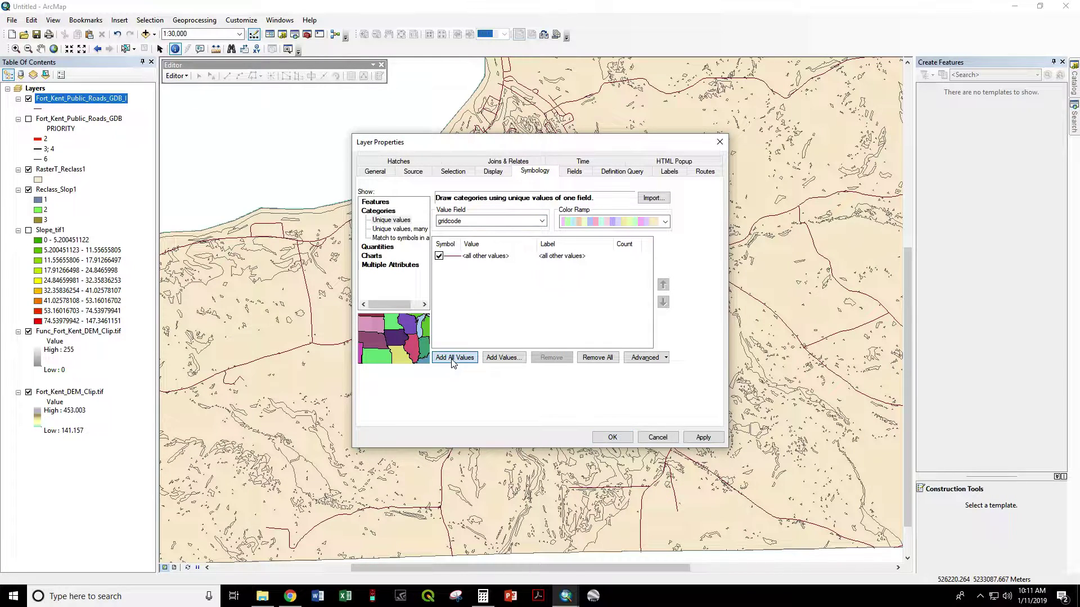
left_click(439, 256)
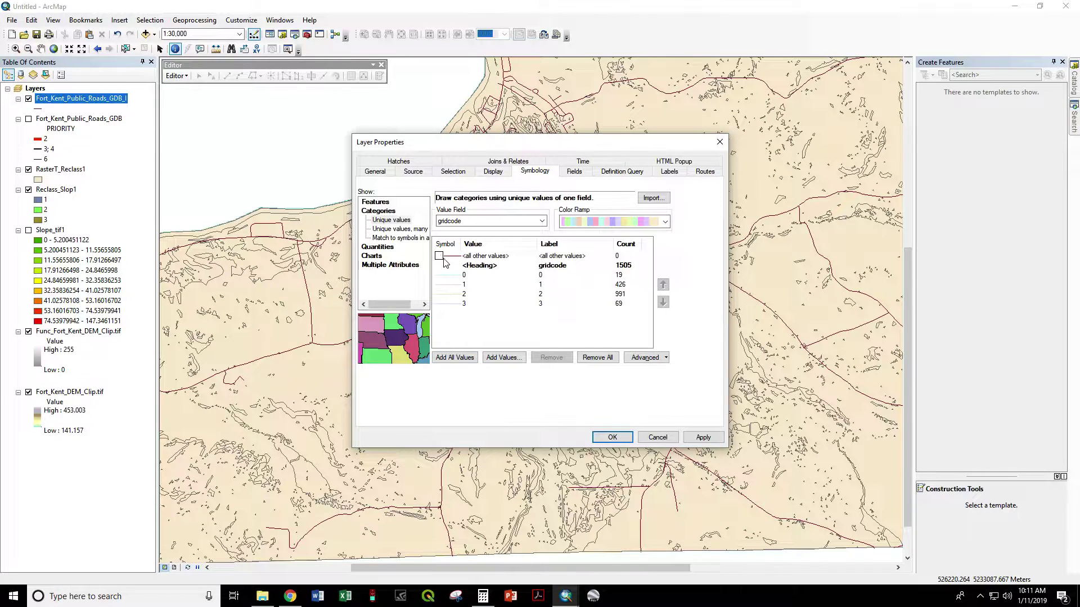
- Make the line symbol for gridcode value 1 blue and increase its width
double_click(452, 287)
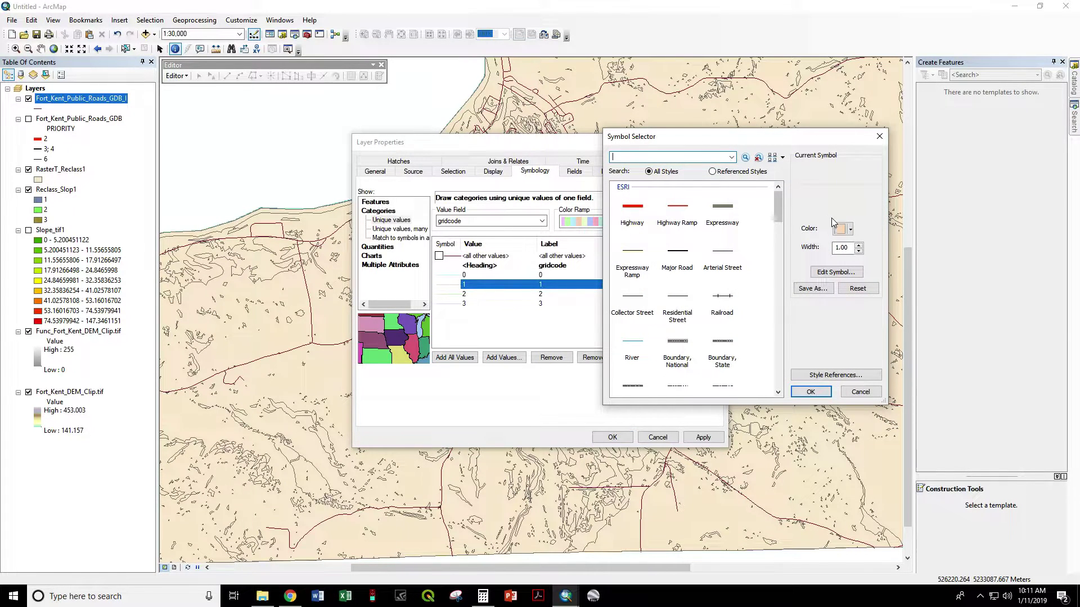
left_click(851, 230)
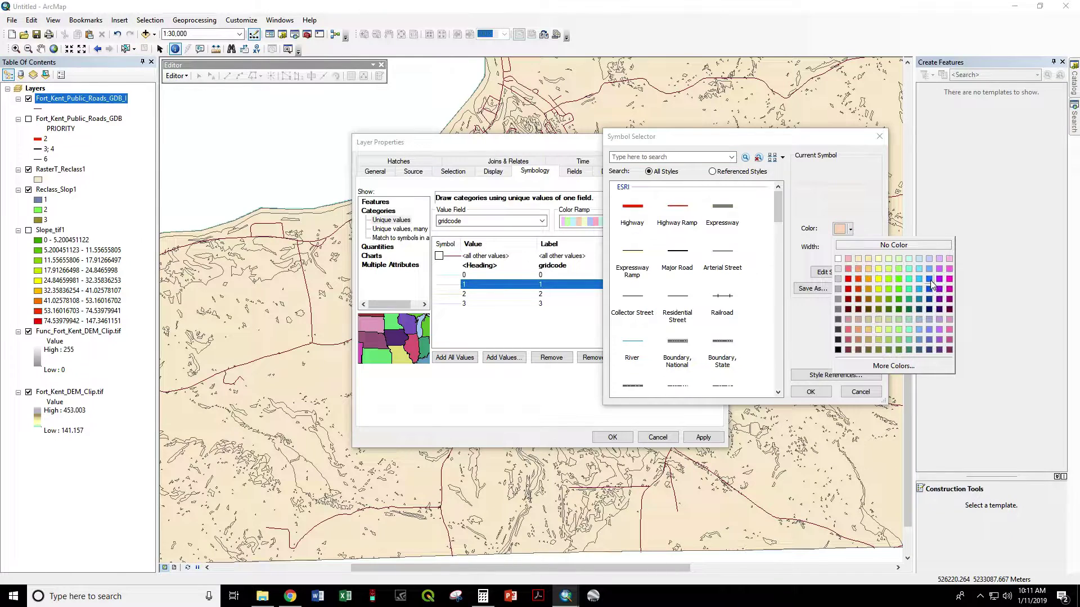
left_click(930, 280)
left_click(858, 244)
left_click(810, 391)
- Make the line symbol for gridcode value 2 green with a width of 2
double_click(454, 296)
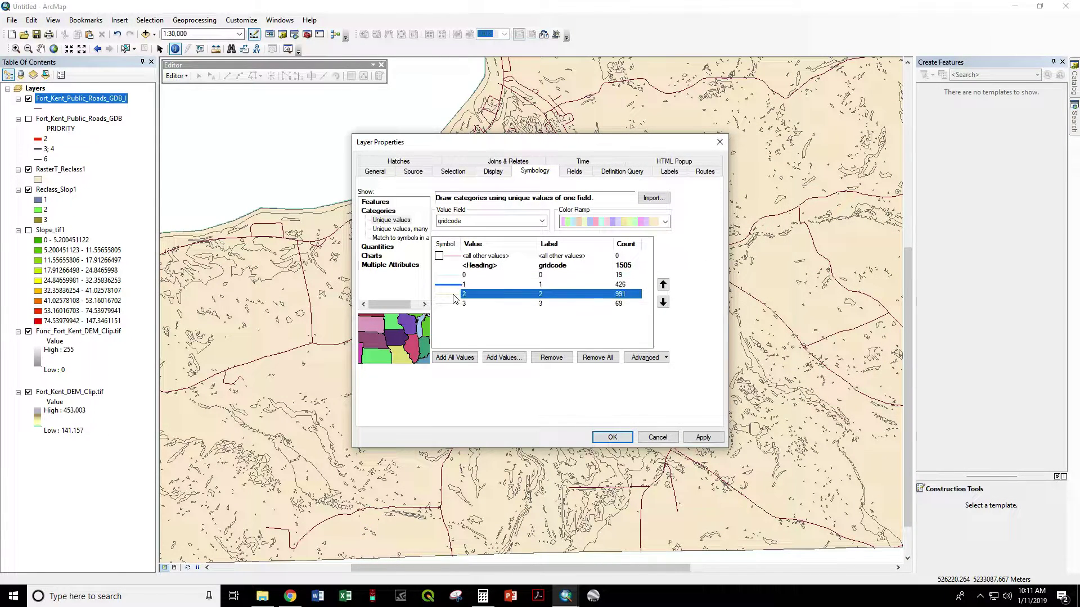
left_click(850, 229)
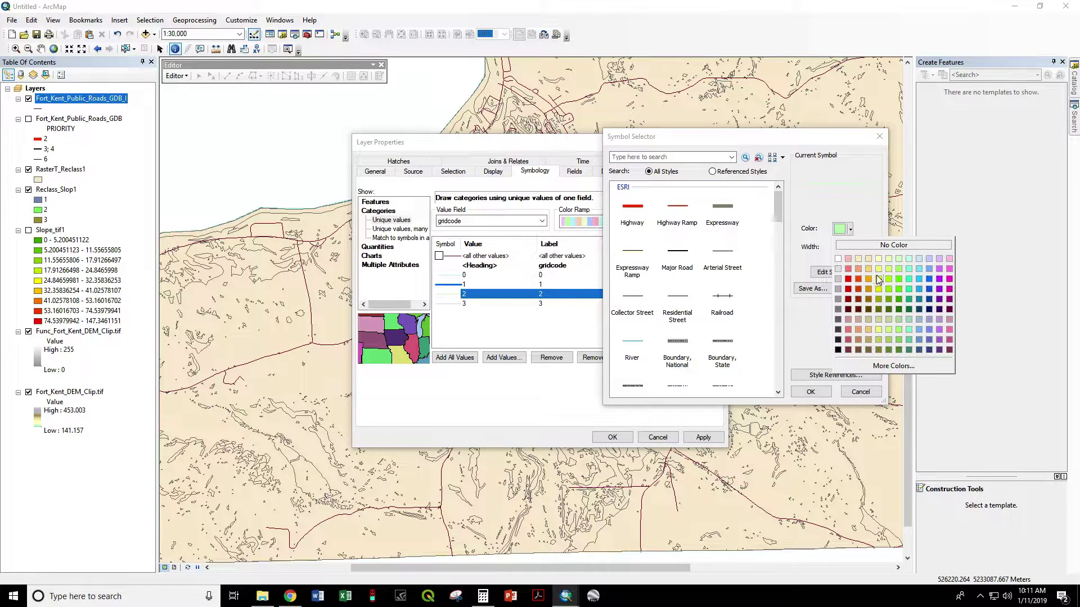
left_click(899, 298)
left_click(859, 245)
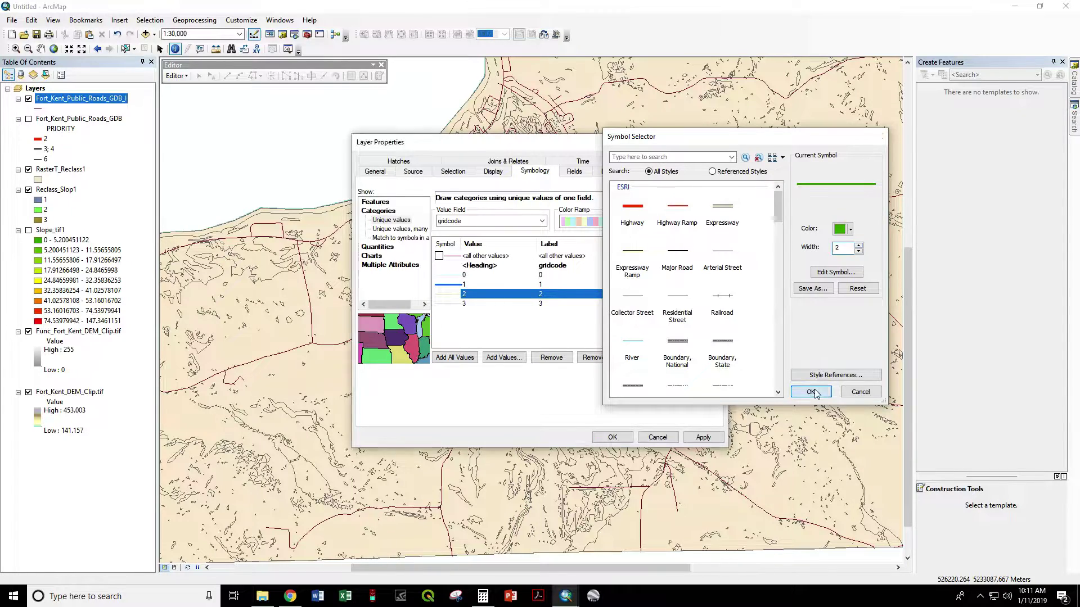
left_click(811, 392)
- Make the line symbol for gridcode value 3 red, increase its width, and apply the symbology to the road layer
double_click(456, 304)
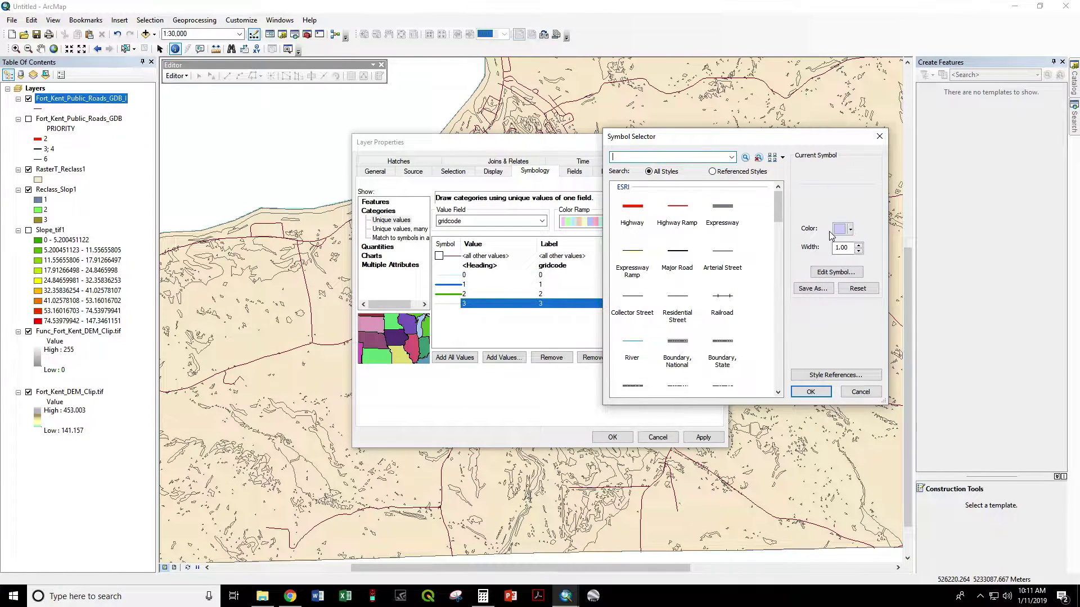
left_click(851, 229)
left_click(848, 280)
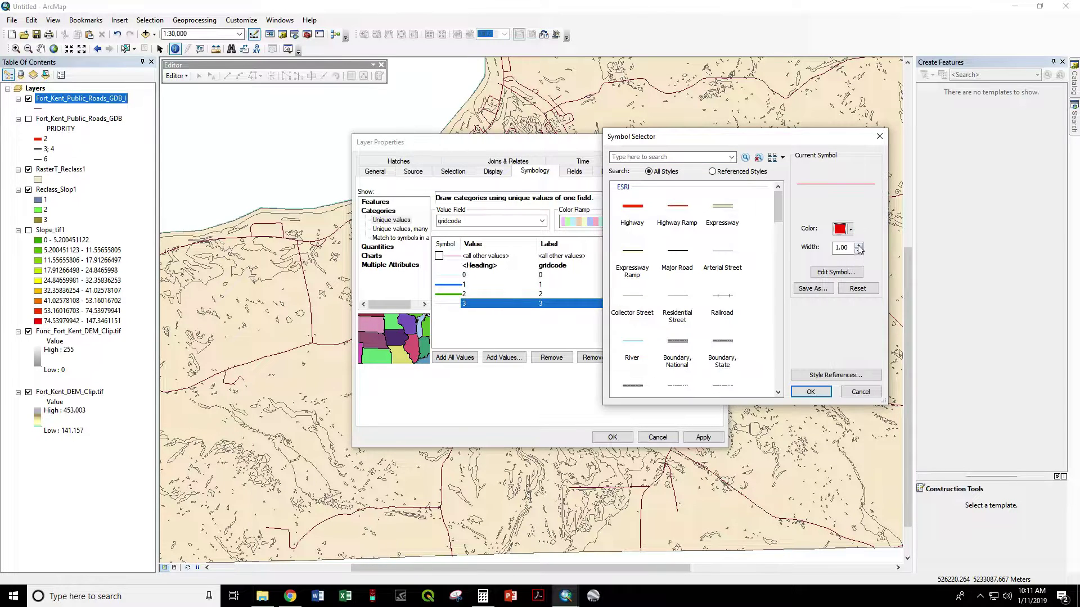
left_click(811, 392)
left_click(612, 437)
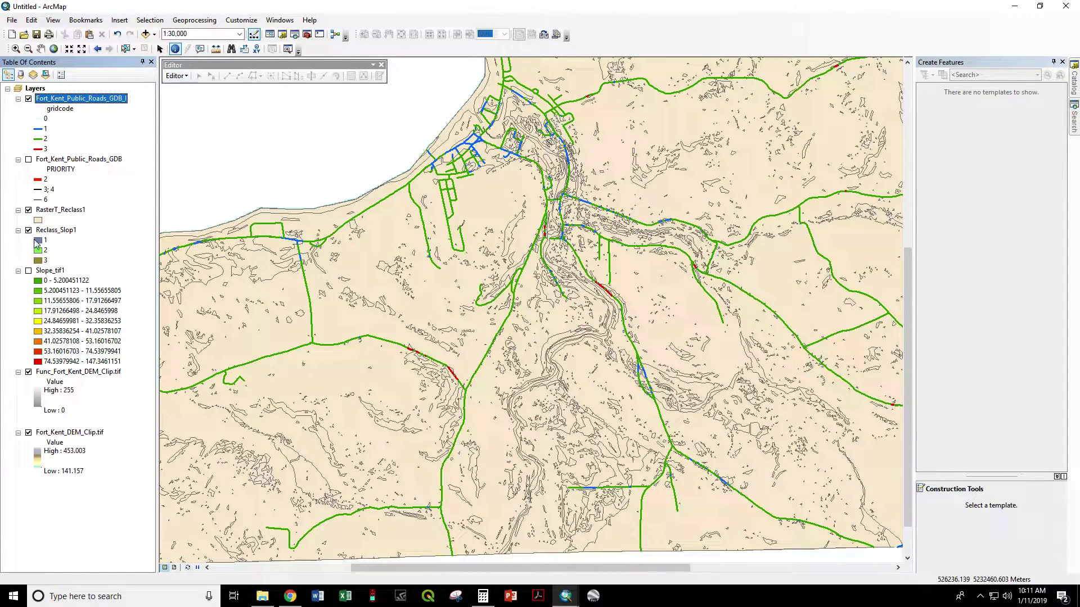
- Hide the Reclass_Slop1 and RasterT_Reclass1 layers so the roads draw over the shaded relief
left_click(28, 231)
left_click(28, 210)
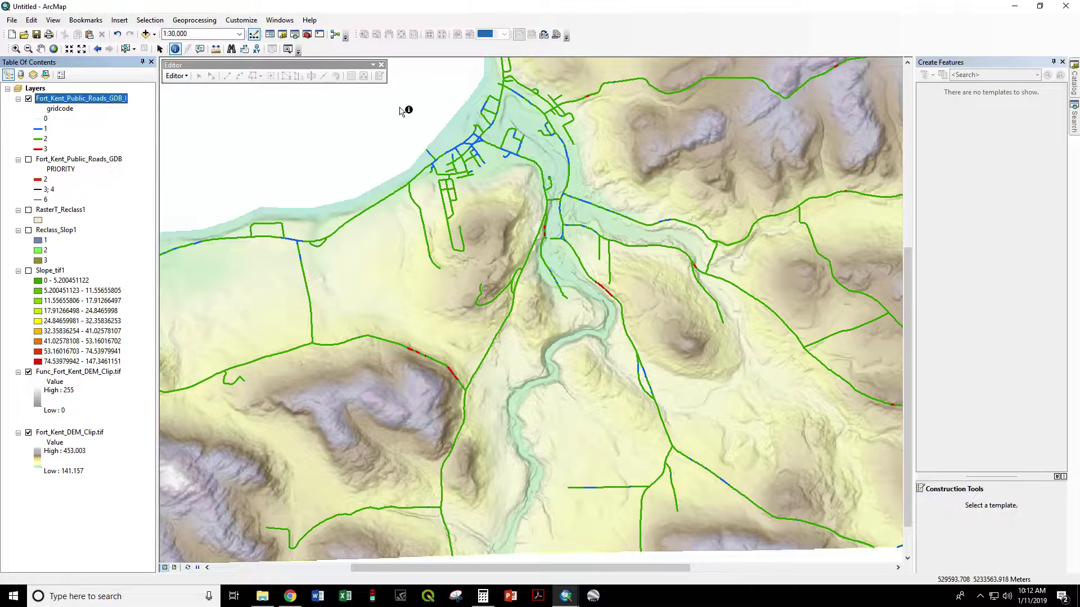
- Compare the red class 3 road segments with the Reclass_Slop1 and Slope_tif1 rasters, displaying each temporarily and hiding it again
scroll(426, 368, "up", 5)
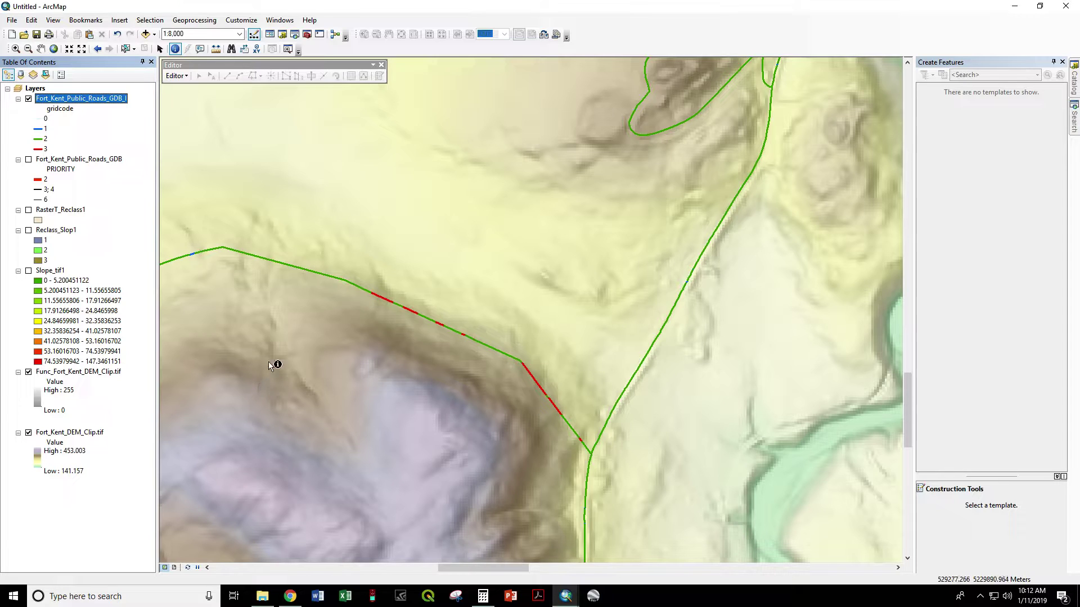
scroll(313, 289, "up", 2)
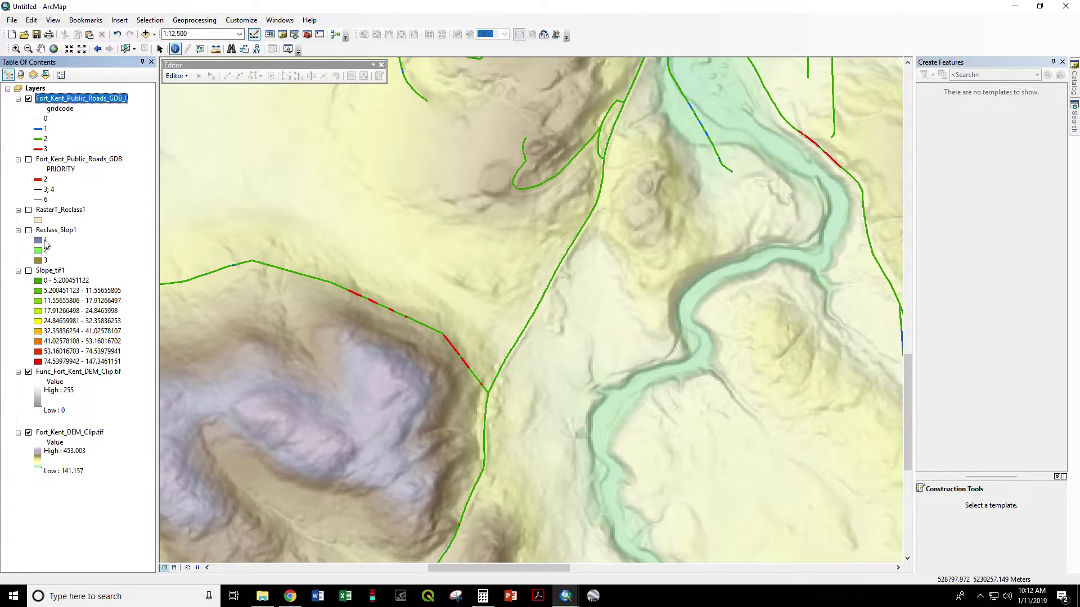
left_click(29, 230)
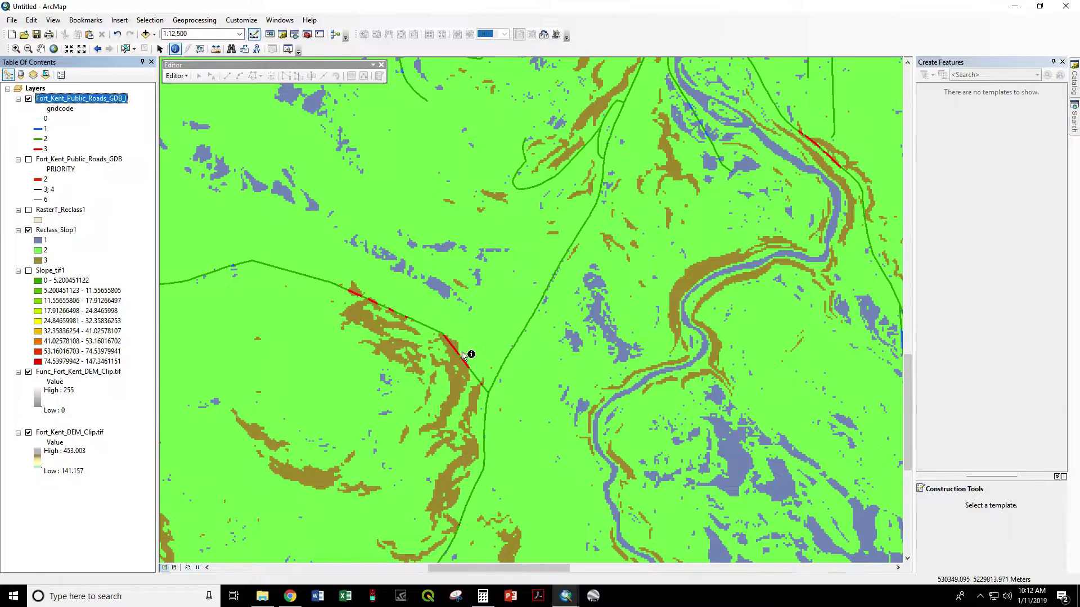
left_click(29, 230)
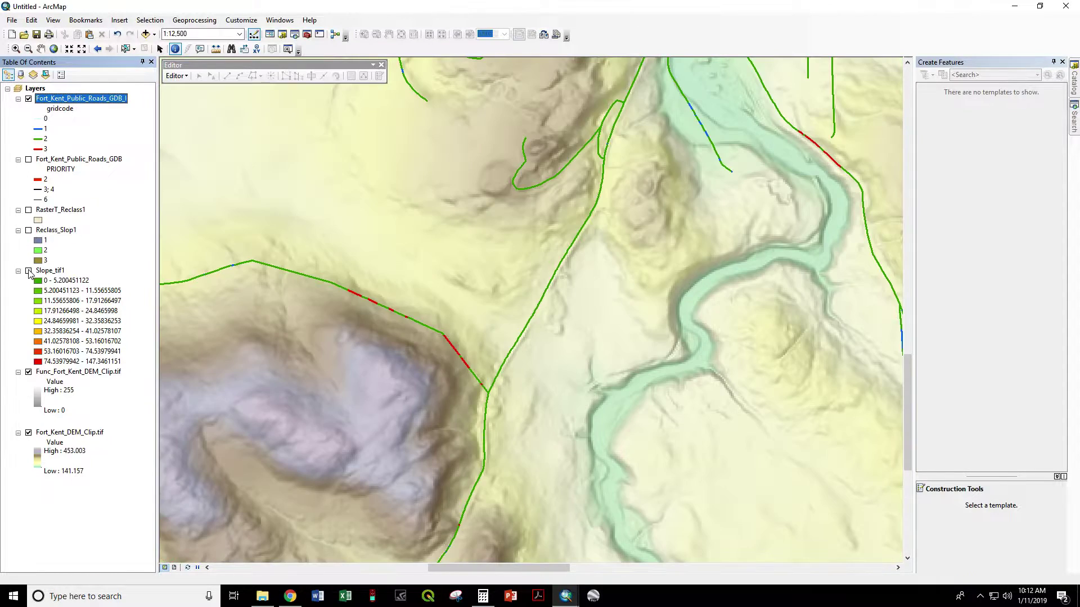
left_click(28, 272)
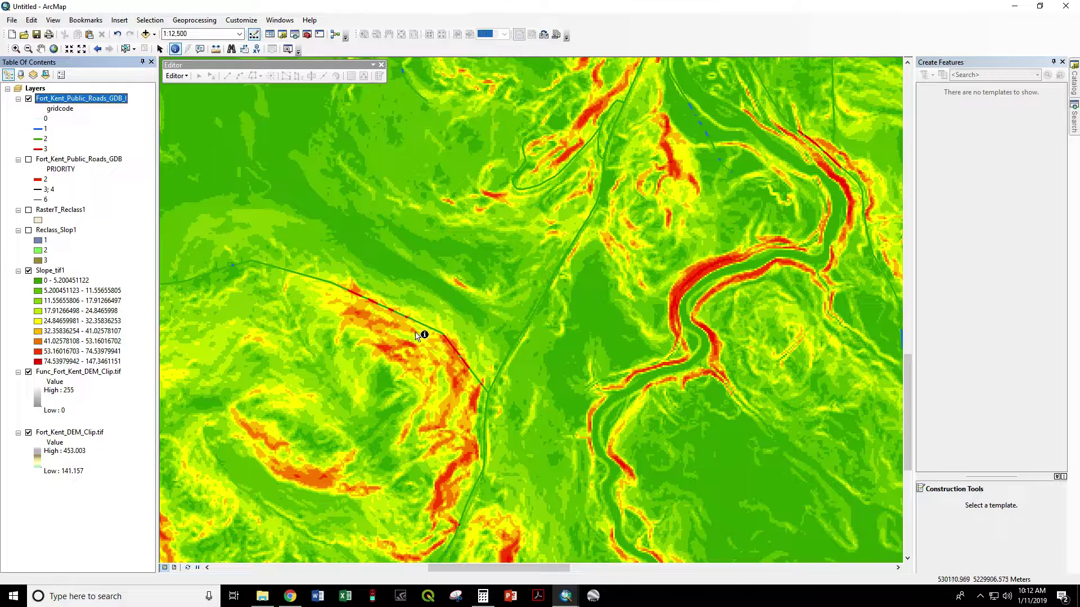
scroll(360, 301, "up", 3)
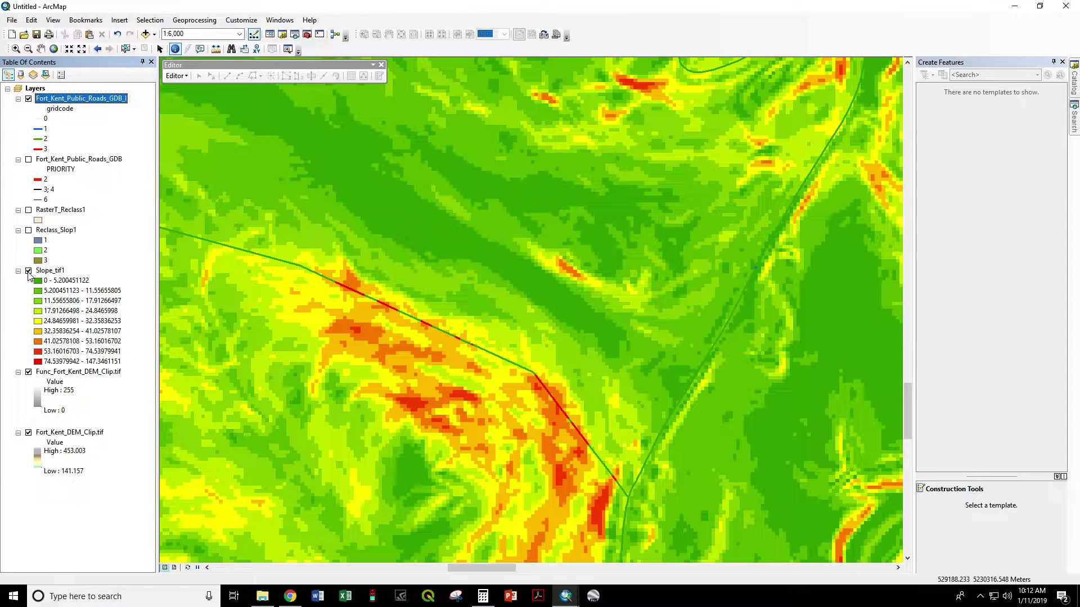
left_click(29, 271)
- Examine the slope classes of the road segments against the terrain across the whole Fort Kent area
scroll(248, 207, "down", 4)
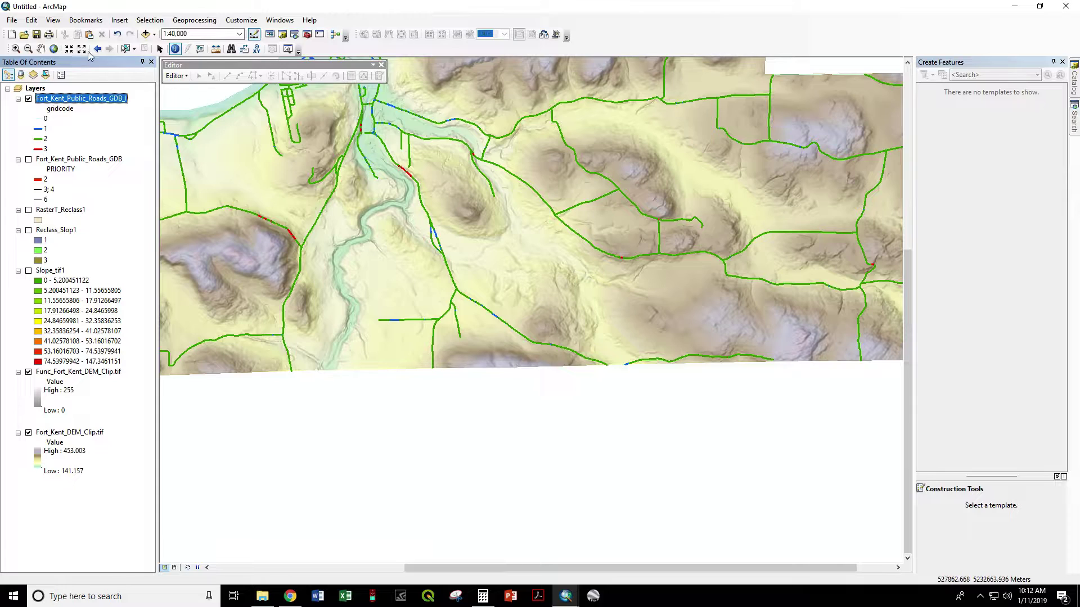
left_click(40, 49)
left_click_drag(326, 160, 633, 292)
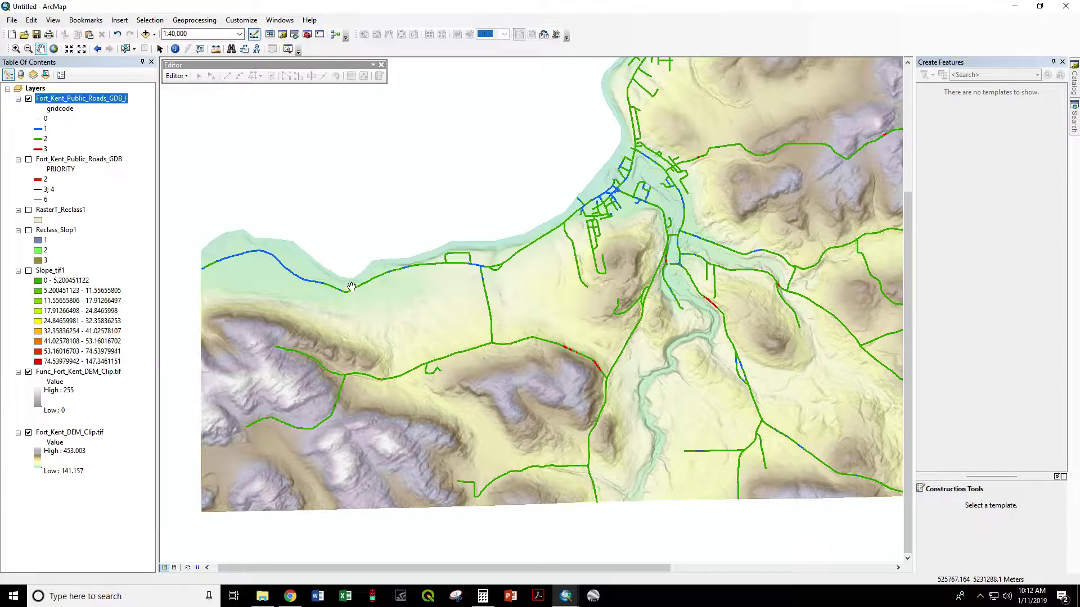
left_click_drag(428, 380, 365, 445)
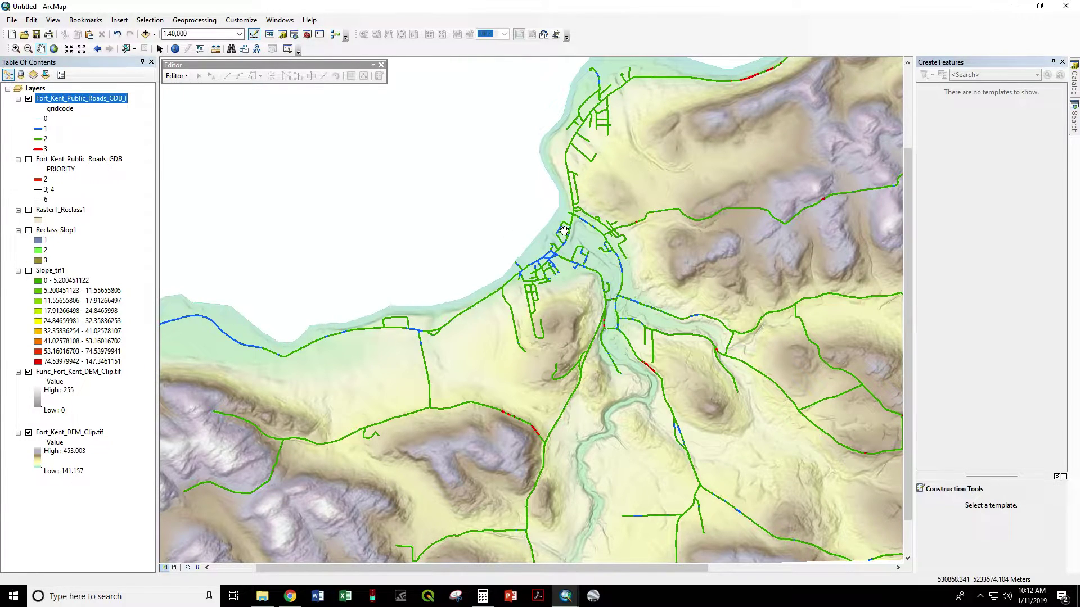
left_click_drag(661, 302, 646, 212)
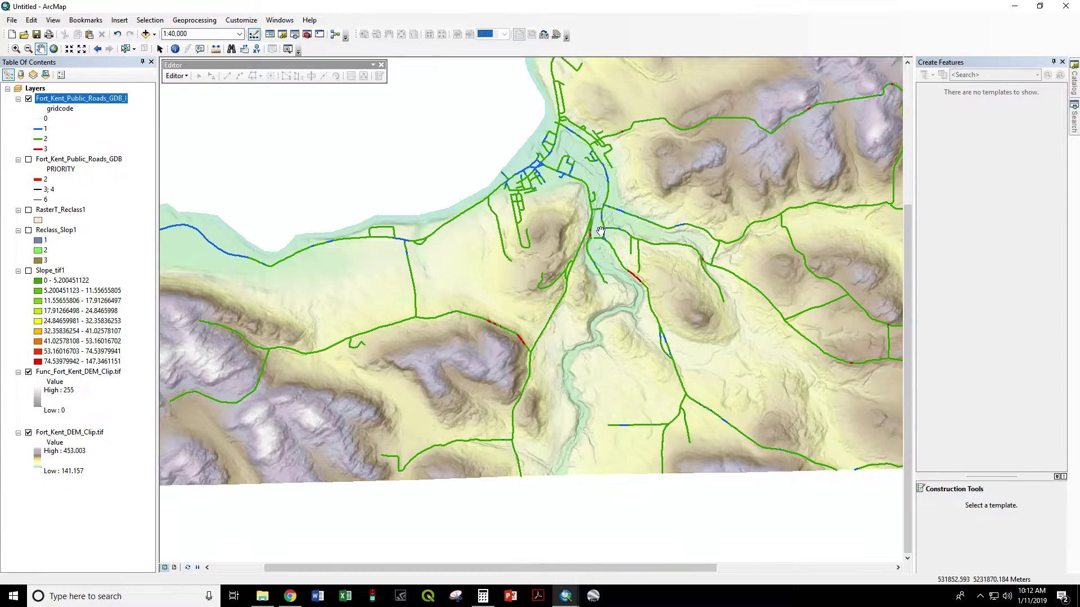
scroll(600, 230, "up", 5)
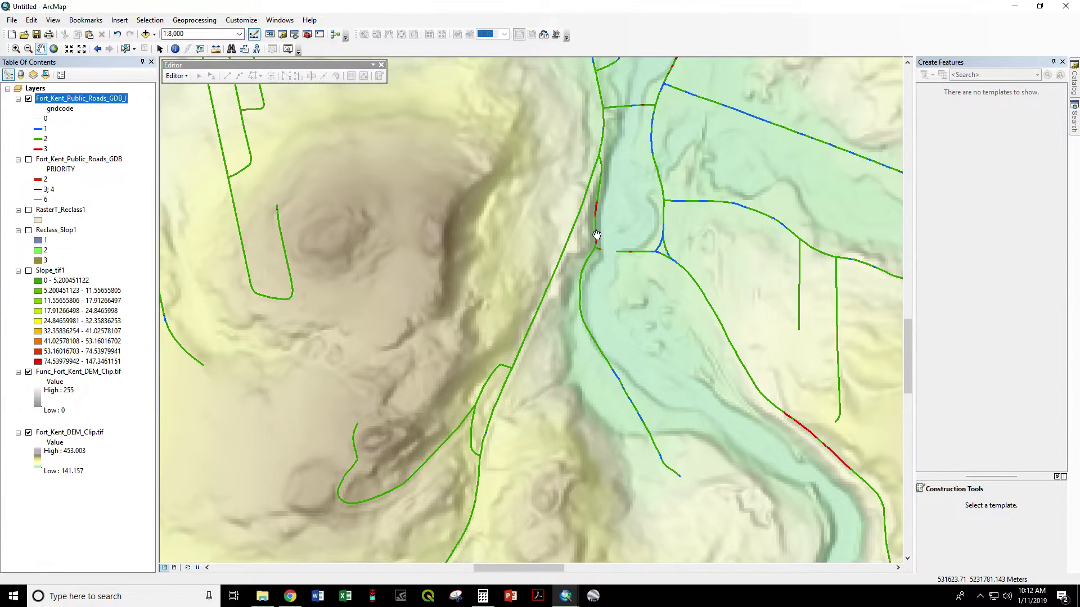
left_click_drag(498, 458, 613, 137)
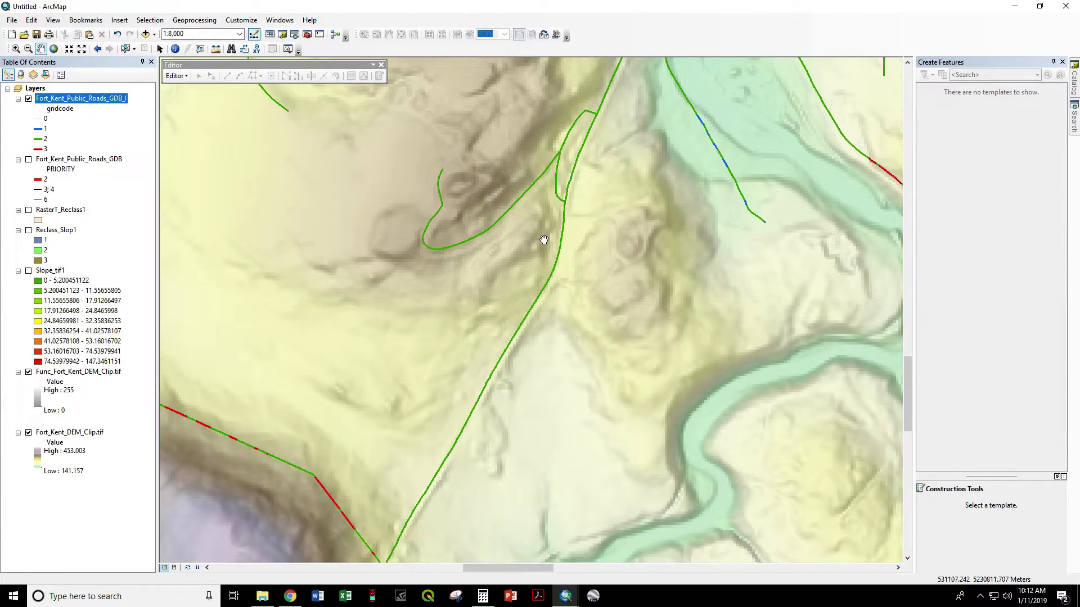
scroll(510, 269, "down", 3)
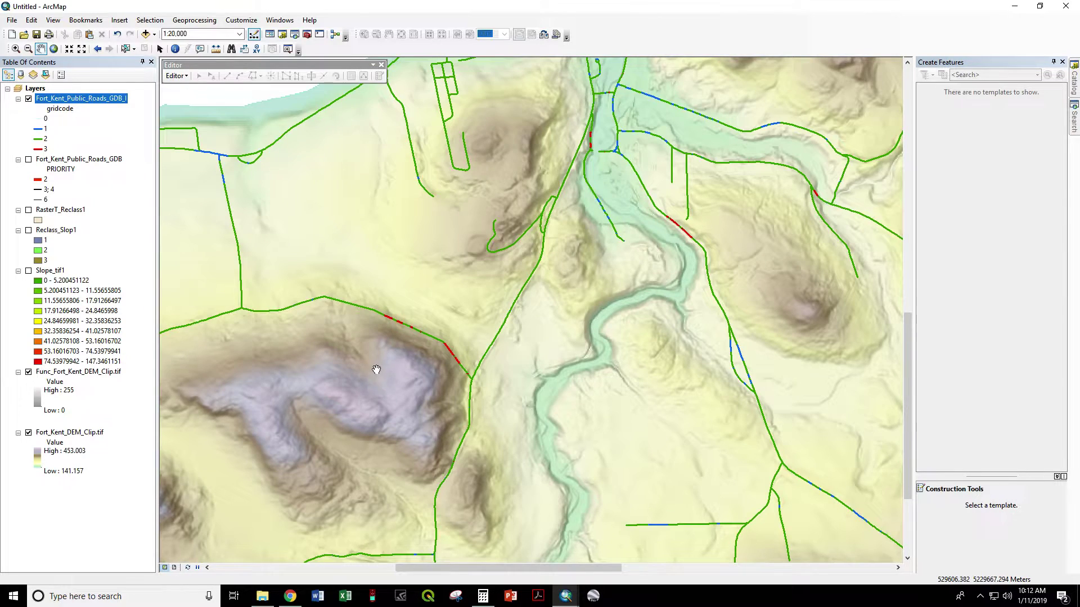
left_click_drag(376, 370, 435, 302)
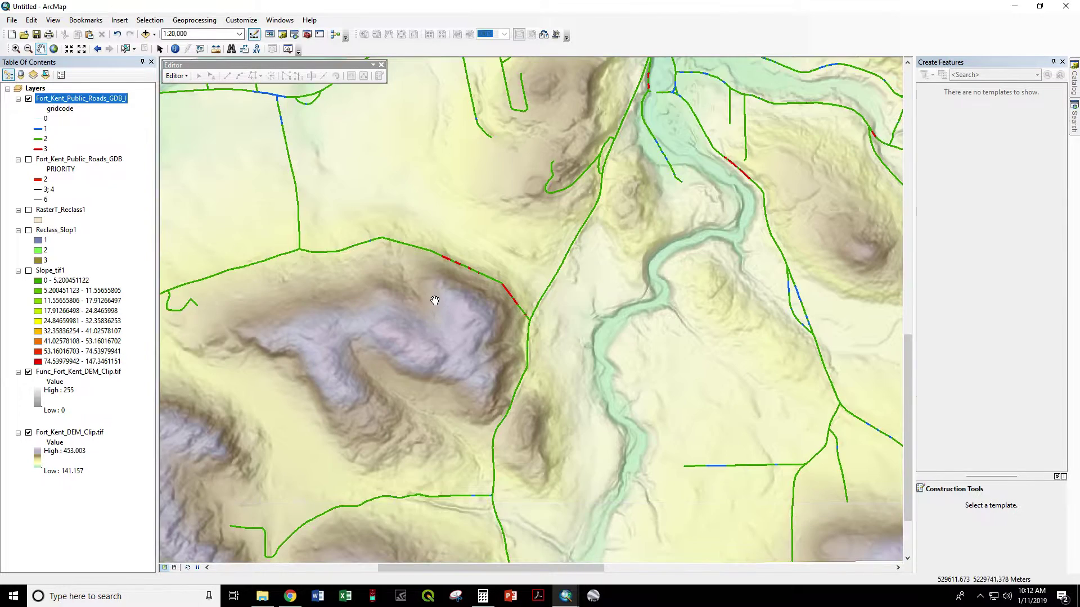
left_click_drag(455, 246, 473, 299)
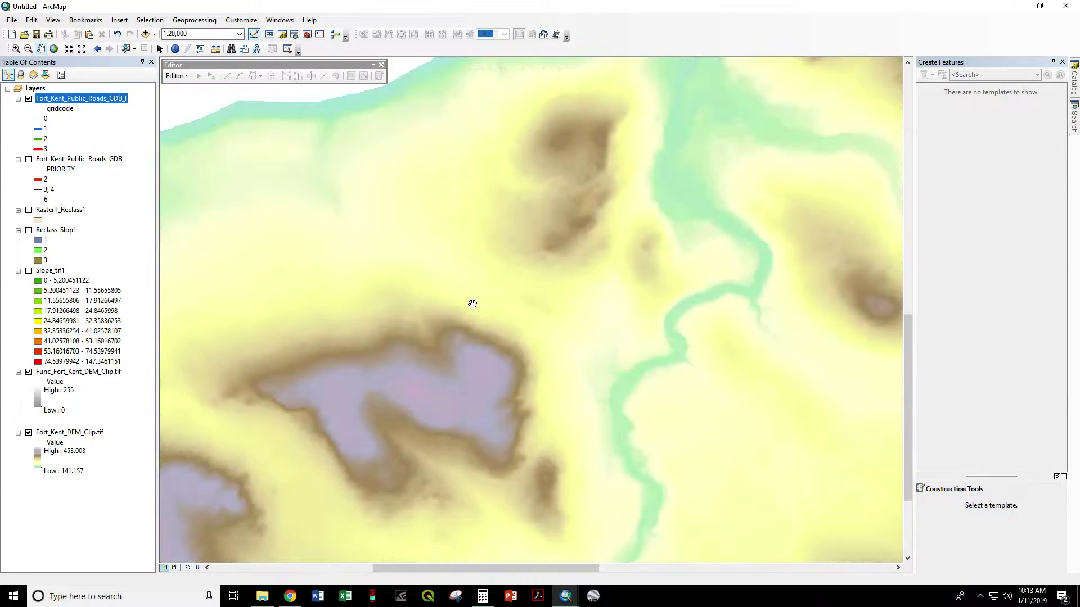
scroll(559, 235, "down", 2)
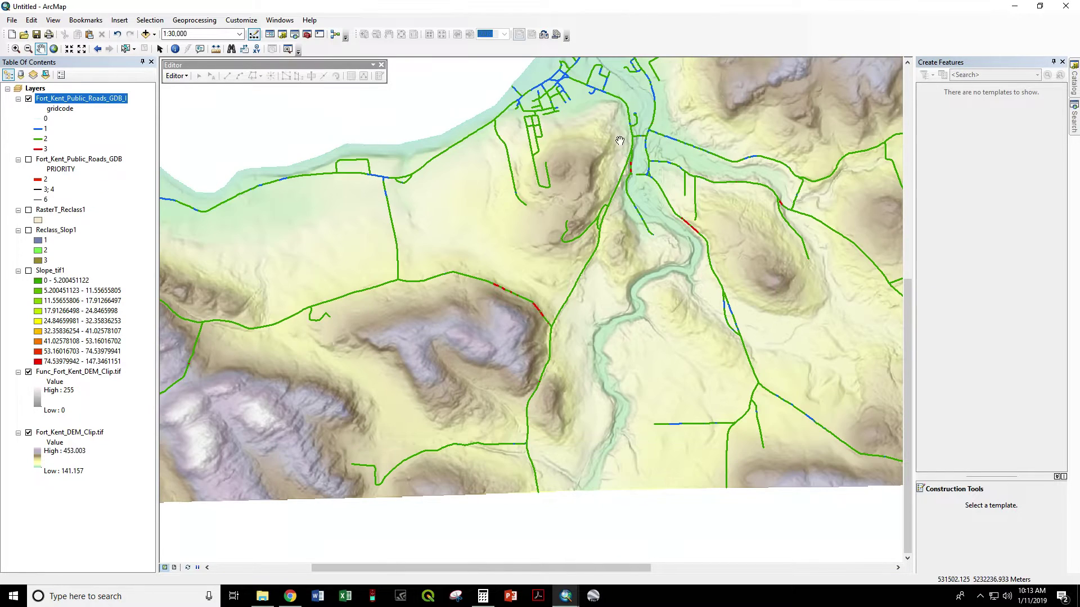
left_click_drag(498, 229, 514, 356)
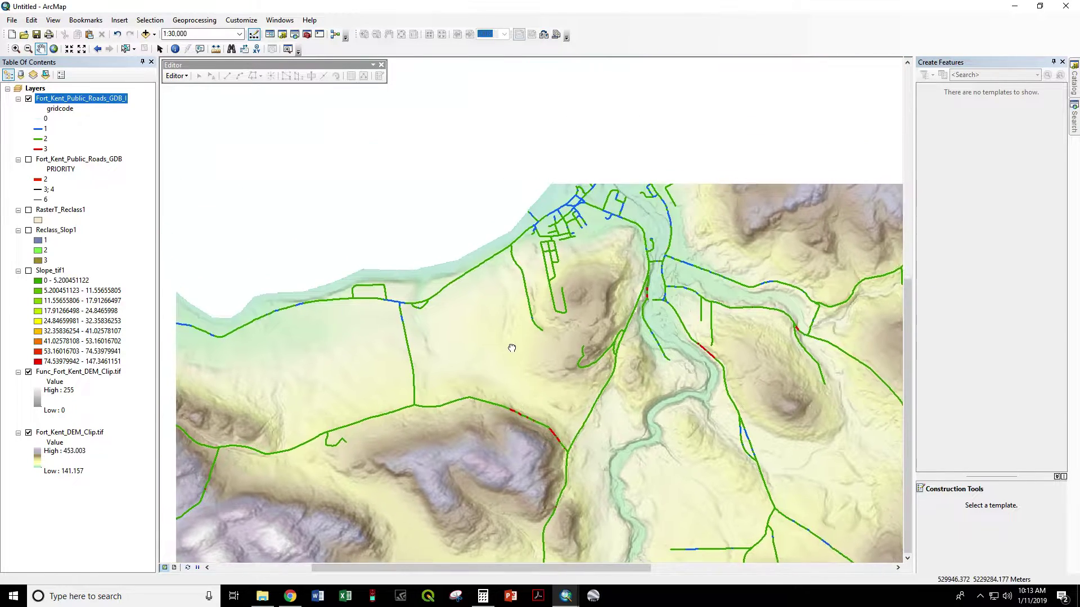
left_click_drag(720, 325, 608, 413)
left_click_drag(634, 202, 521, 322)
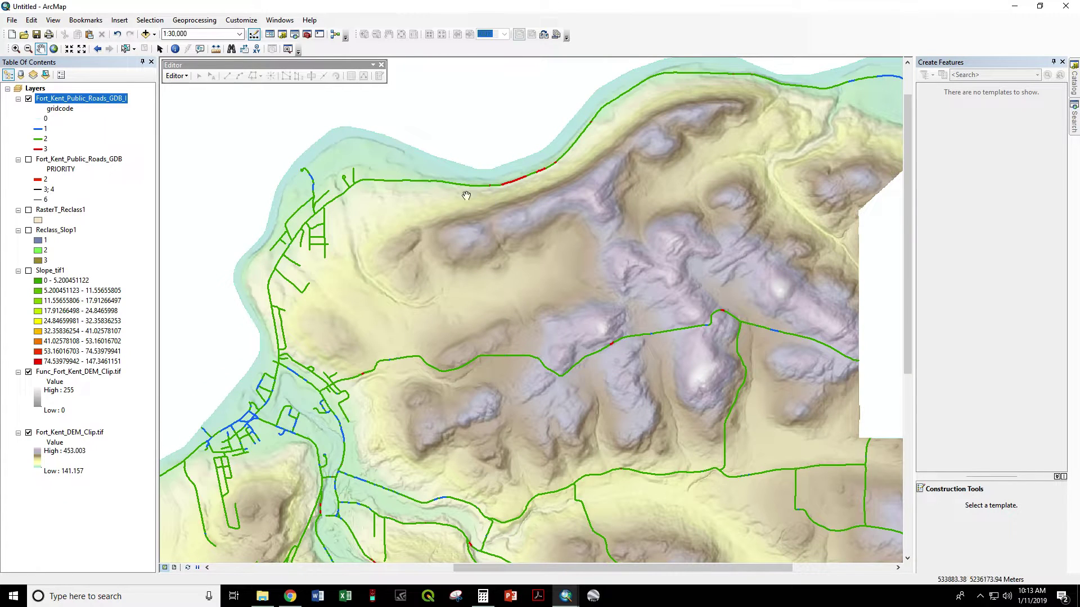
left_click_drag(405, 235, 544, 243)
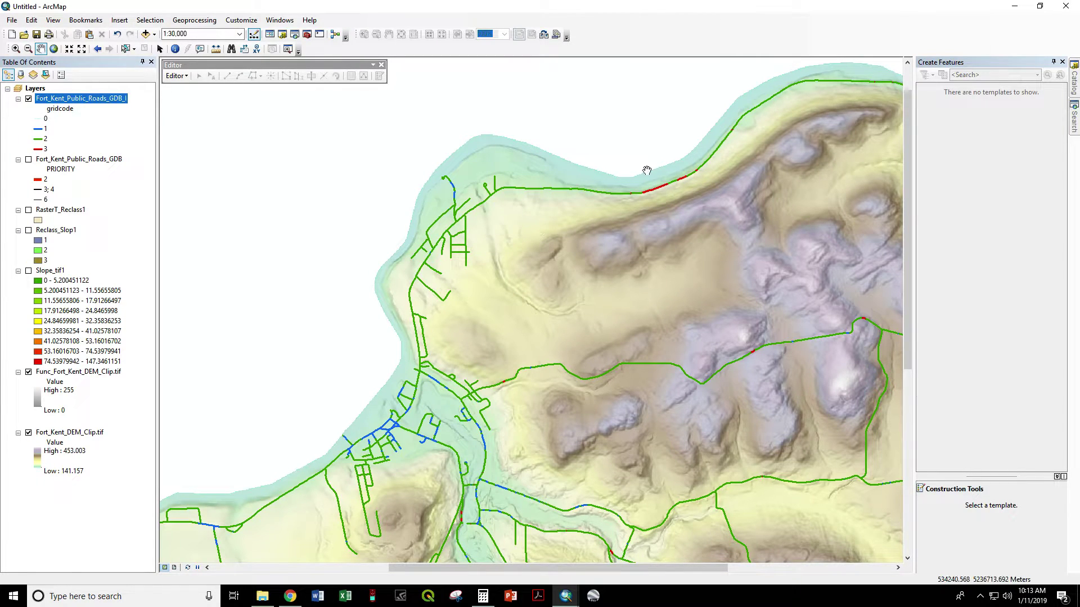
left_click_drag(666, 341, 577, 285)
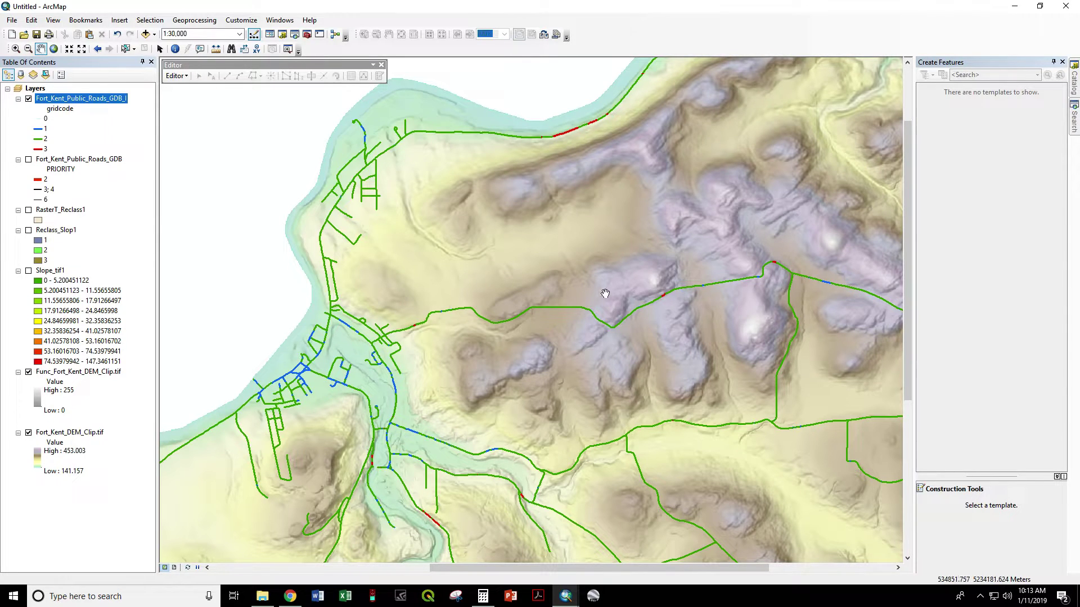
scroll(564, 340, "down", 3)
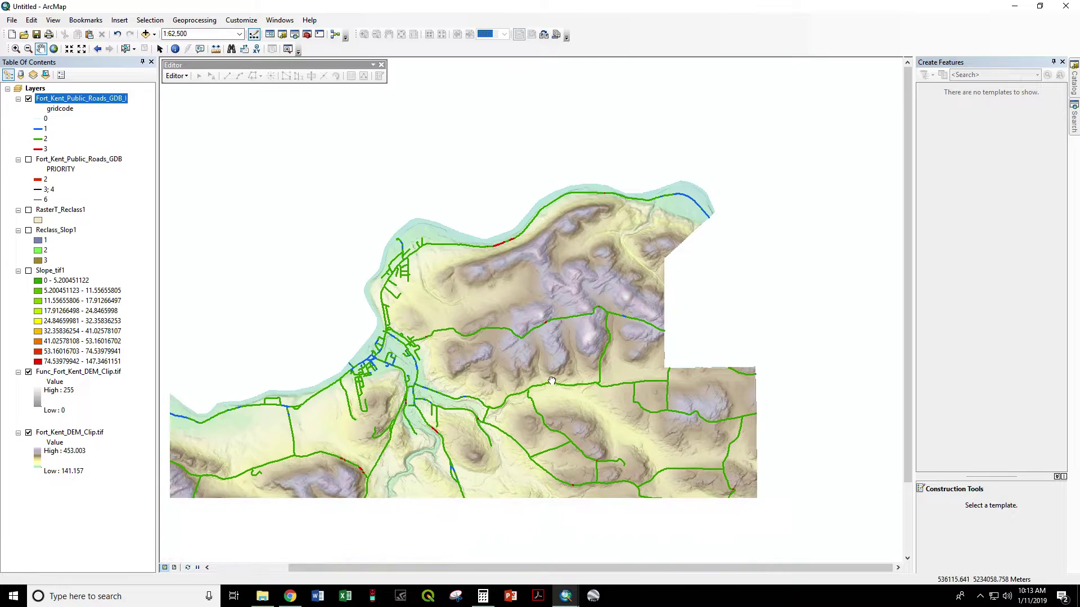
left_click_drag(549, 390, 582, 276)
left_click_drag(495, 393, 647, 380)
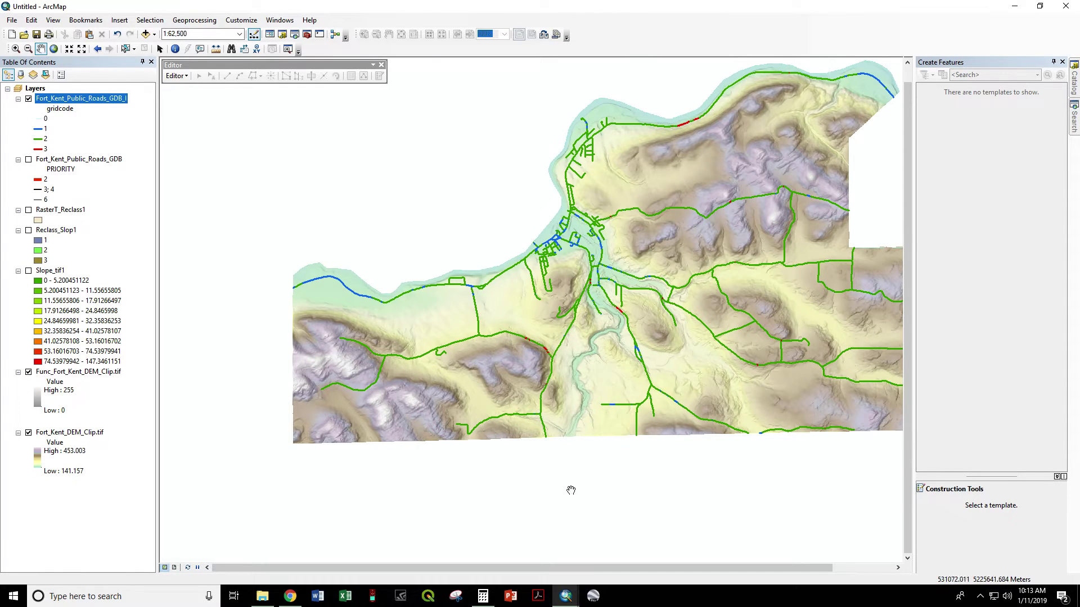
scroll(532, 344, "down", 2)
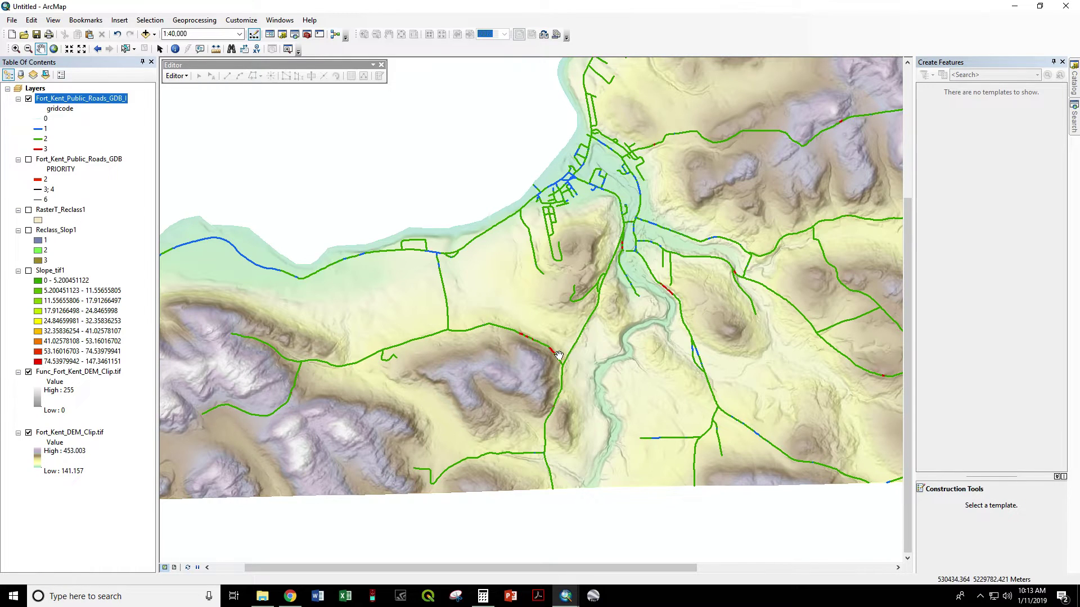
left_click_drag(609, 264, 539, 370)
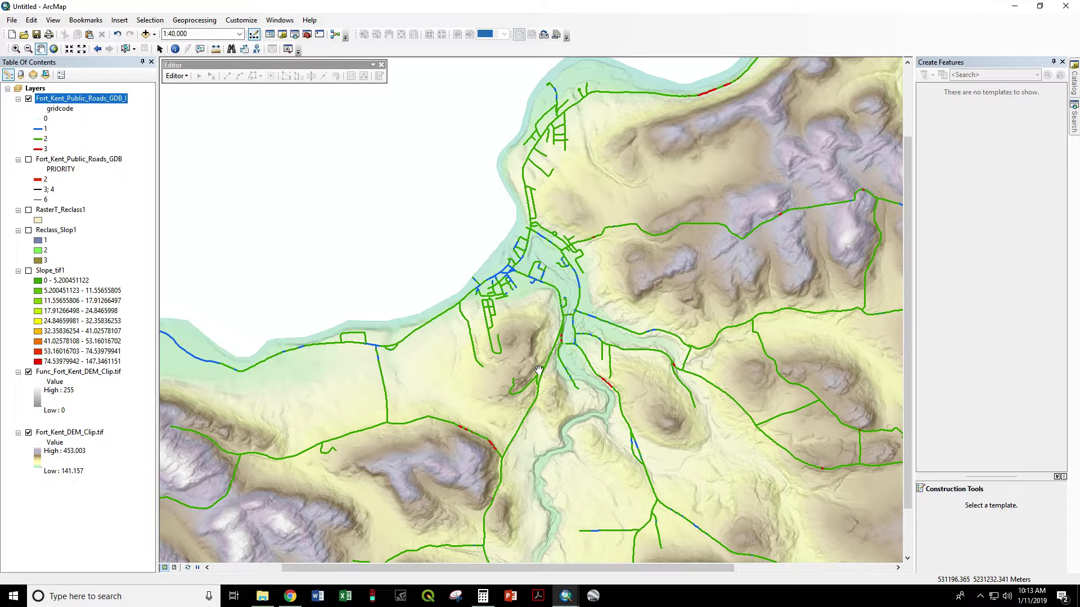
left_click_drag(507, 423, 492, 343)
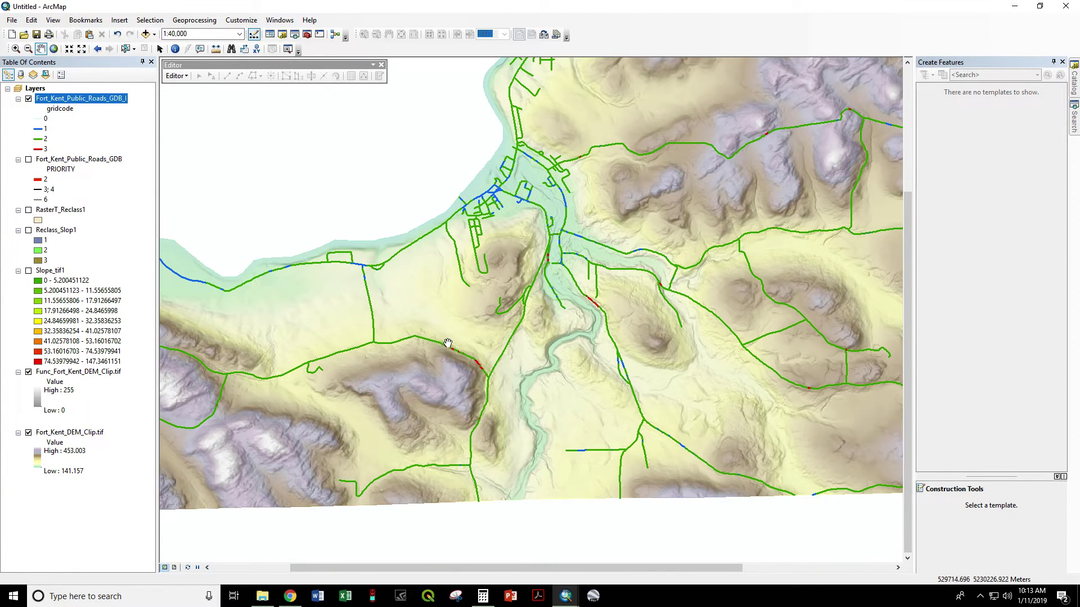